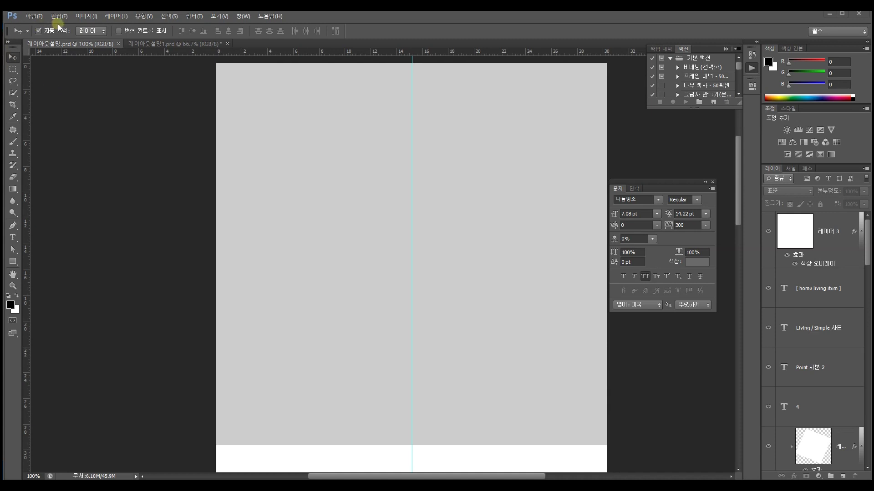
- Create a new 860 × 8000 pixel document at 72 pixels/inch in RGB with a white background, viewed at 100%
{"action": "left_click", "coordinate": [35, 17]}
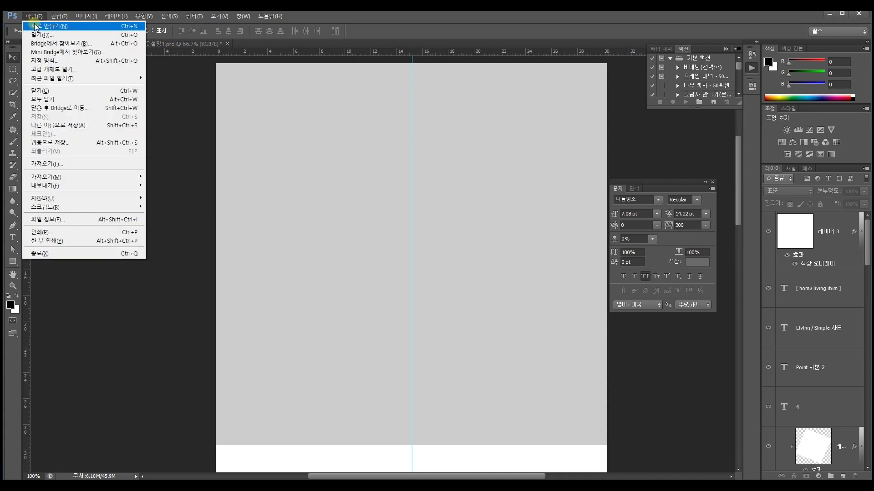
{"action": "left_click", "coordinate": [34, 27]}
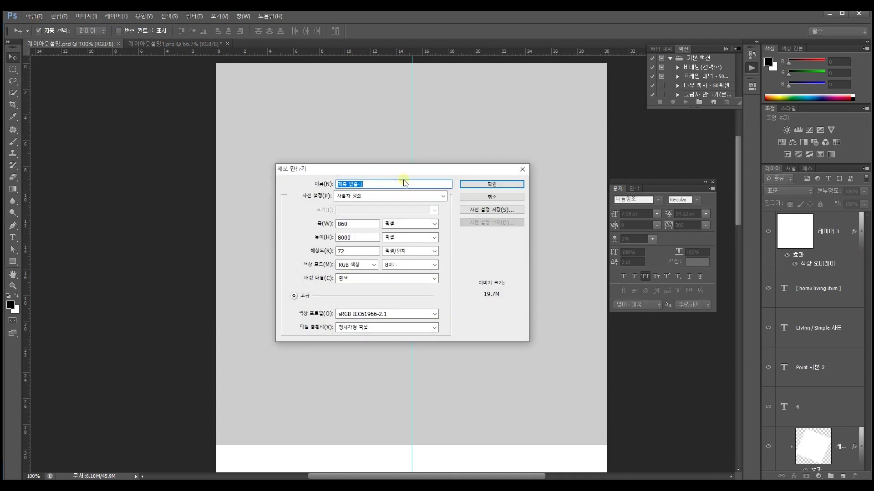
{"action": "double_click", "coordinate": [371, 226]}
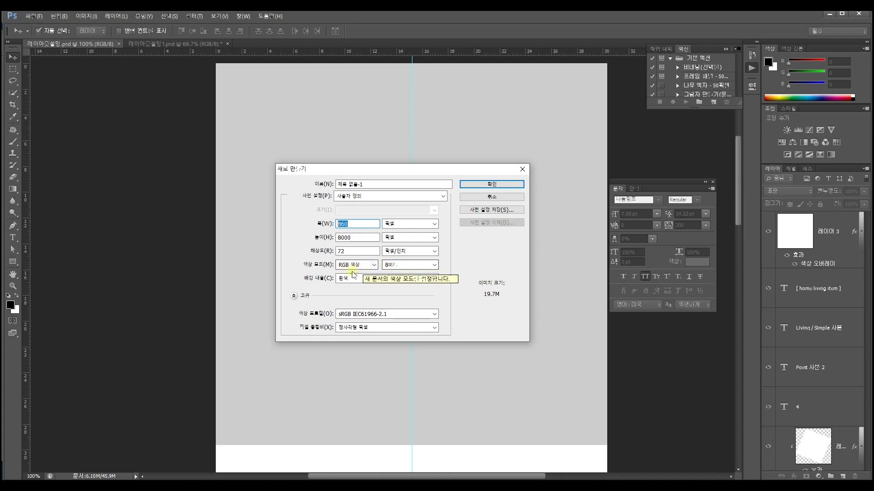
{"action": "left_click", "coordinate": [507, 186]}
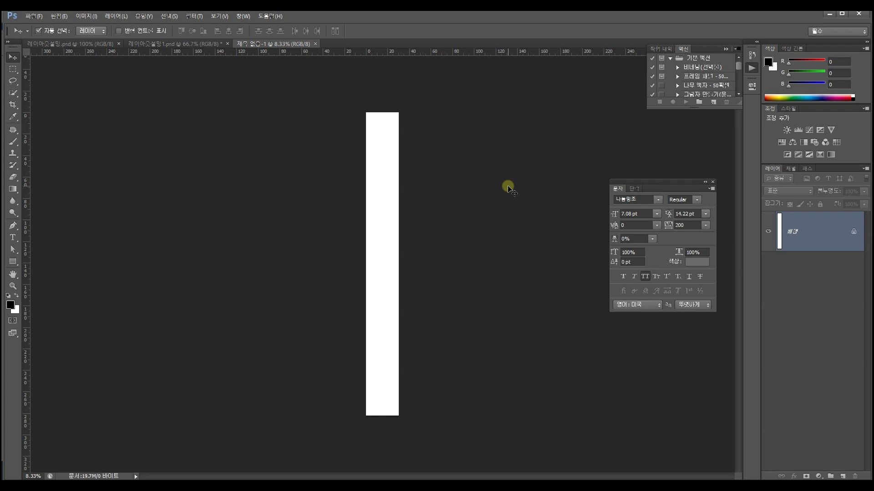
{"action": "key", "text": "ctrl+1"}
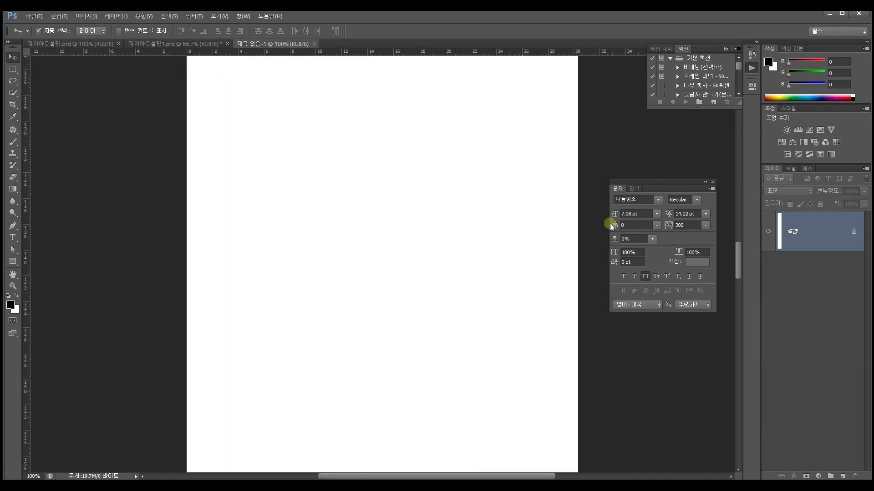
{"action": "left_click_drag", "start_coordinate": [740, 127], "coordinate": [741, 98]}
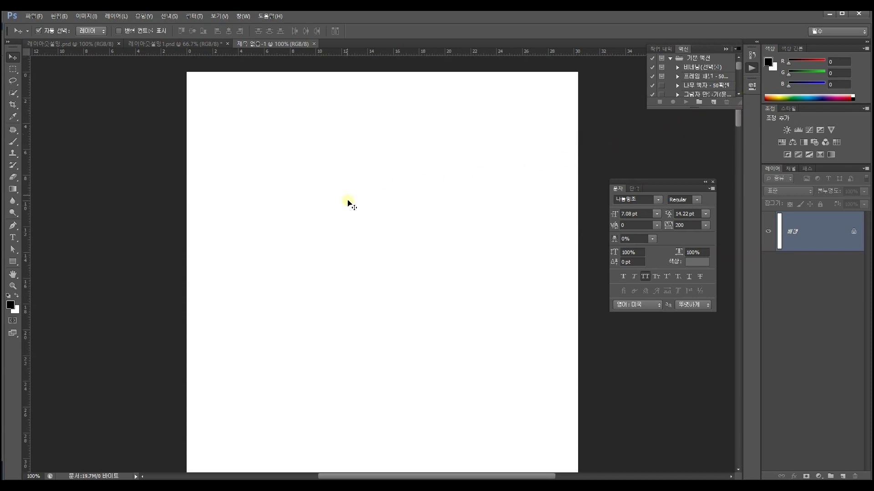
- Examine the finished layout document 레이아웃설명.psd from its main image area through the four alternating Point sections
{"action": "left_click", "coordinate": [62, 44]}
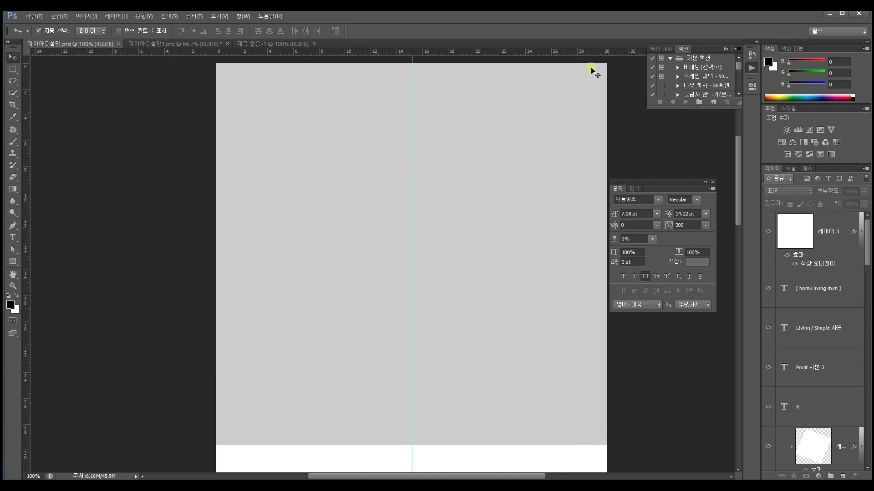
{"action": "left_click_drag", "start_coordinate": [585, 408], "coordinate": [598, 225]}
{"action": "left_click_drag", "start_coordinate": [571, 264], "coordinate": [574, 242]}
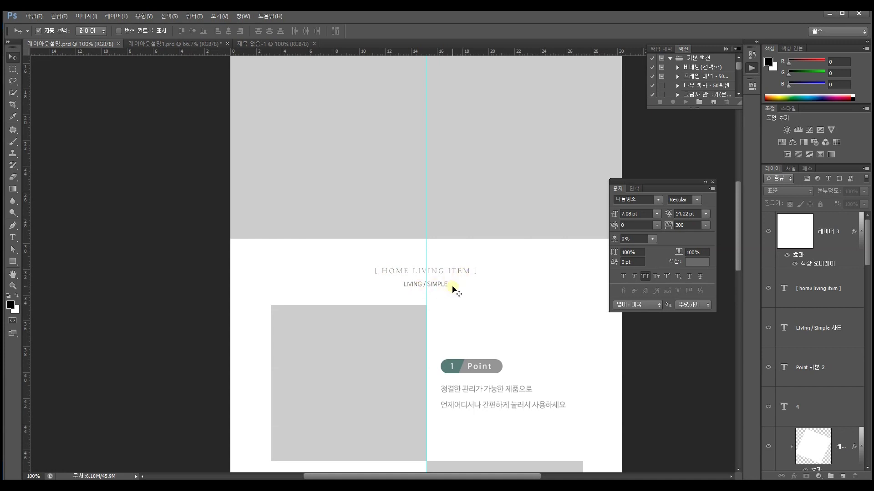
{"action": "left_click_drag", "start_coordinate": [503, 340], "coordinate": [486, 204]}
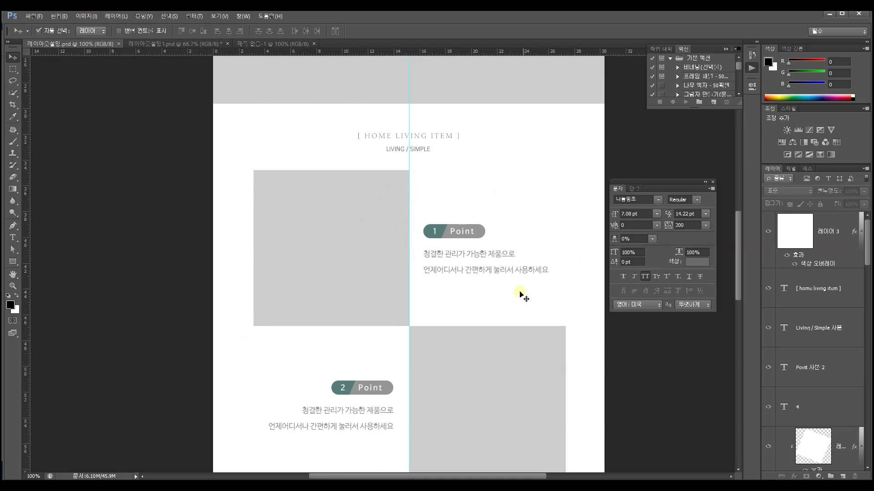
{"action": "left_click_drag", "start_coordinate": [503, 293], "coordinate": [507, 151]}
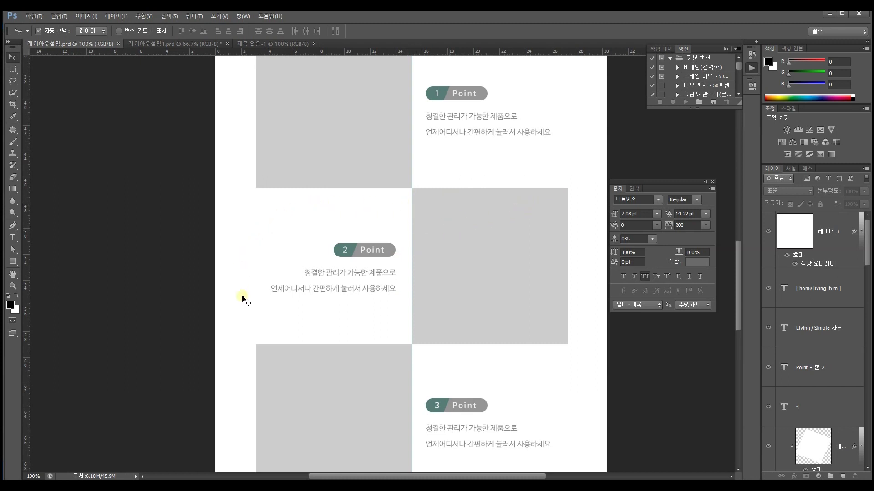
{"action": "left_click_drag", "start_coordinate": [507, 314], "coordinate": [498, 158]}
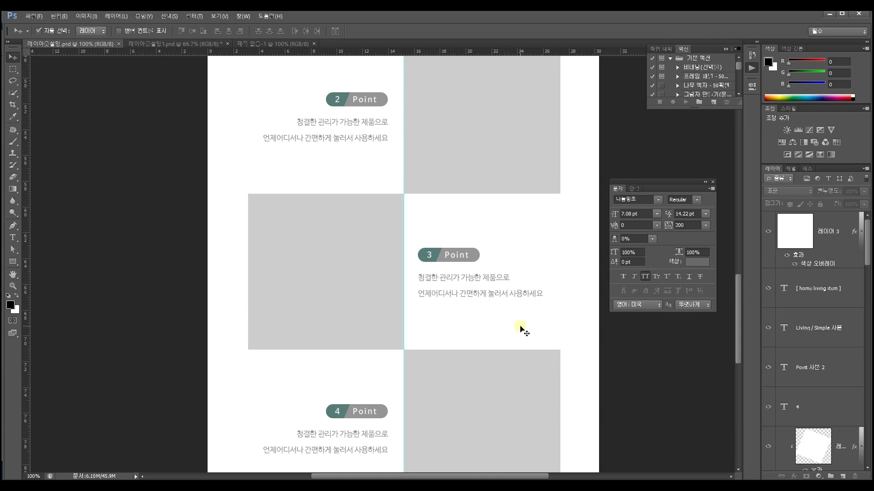
{"action": "left_click_drag", "start_coordinate": [470, 299], "coordinate": [502, 203]}
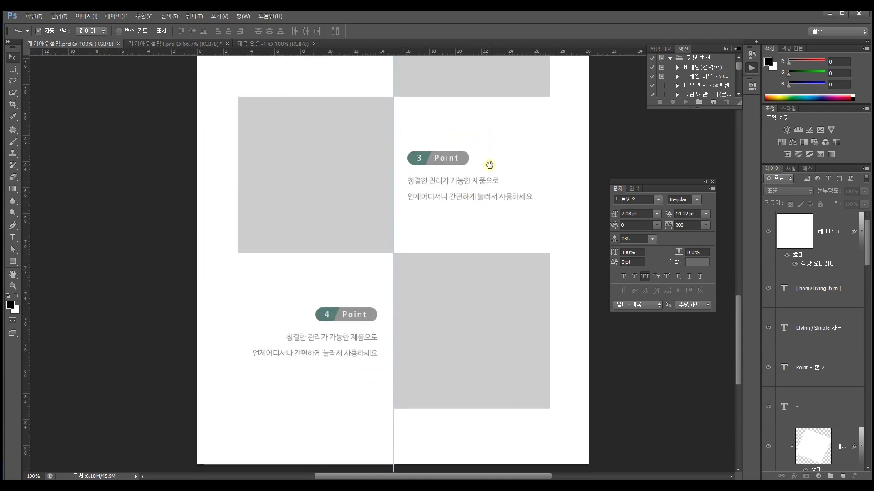
{"action": "left_click_drag", "start_coordinate": [491, 140], "coordinate": [507, 278]}
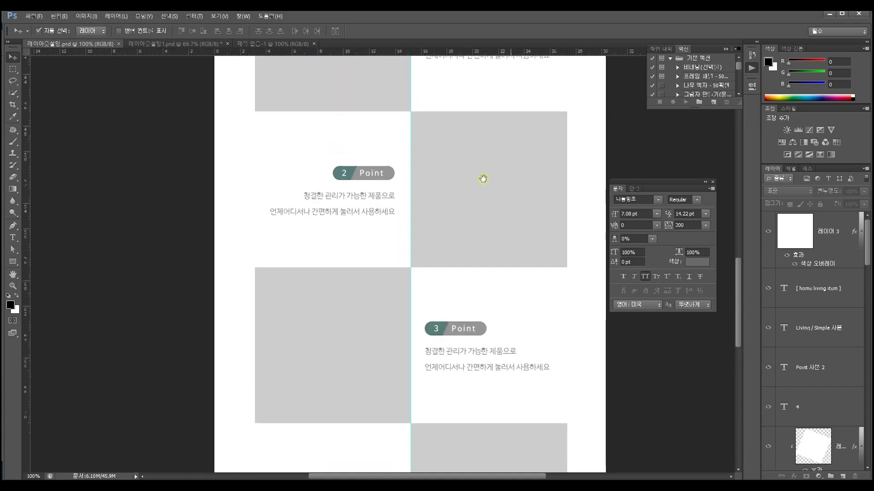
{"action": "left_click_drag", "start_coordinate": [482, 179], "coordinate": [484, 264]}
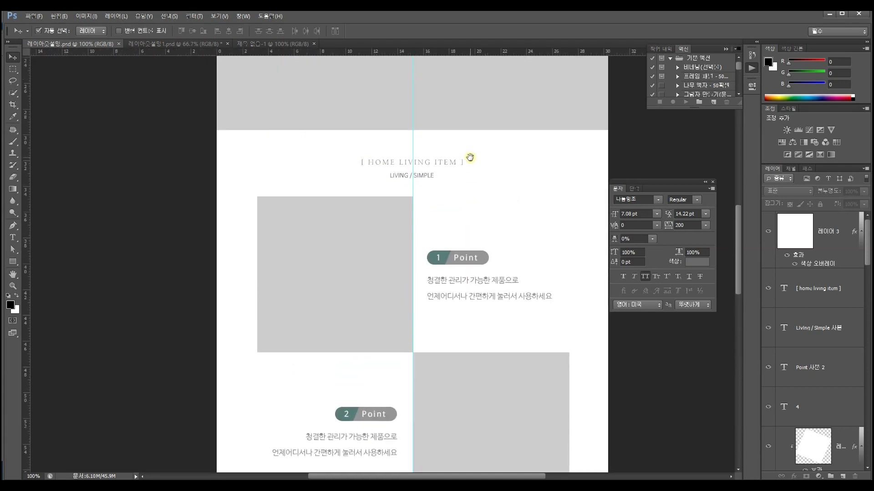
{"action": "left_click_drag", "start_coordinate": [466, 167], "coordinate": [451, 308]}
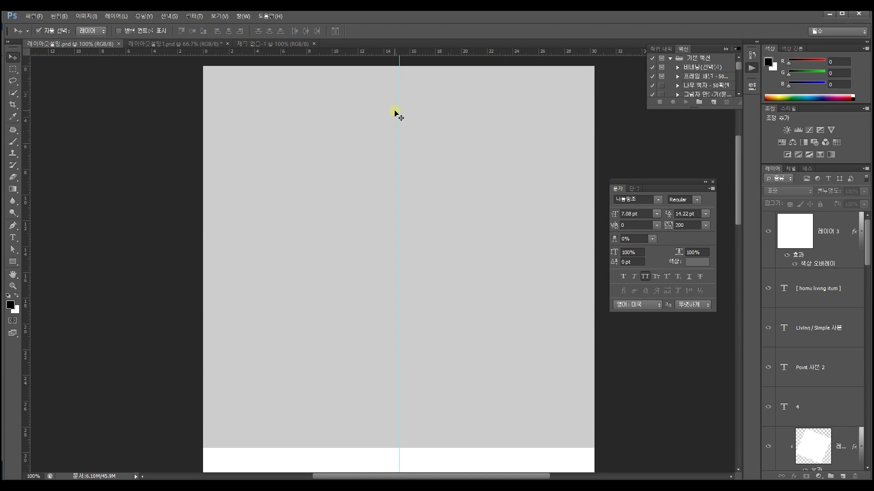
- In the new blank document, select a full-width rectangular area about 24 cm tall starting at the canvas's upper edge
{"action": "left_click", "coordinate": [275, 44]}
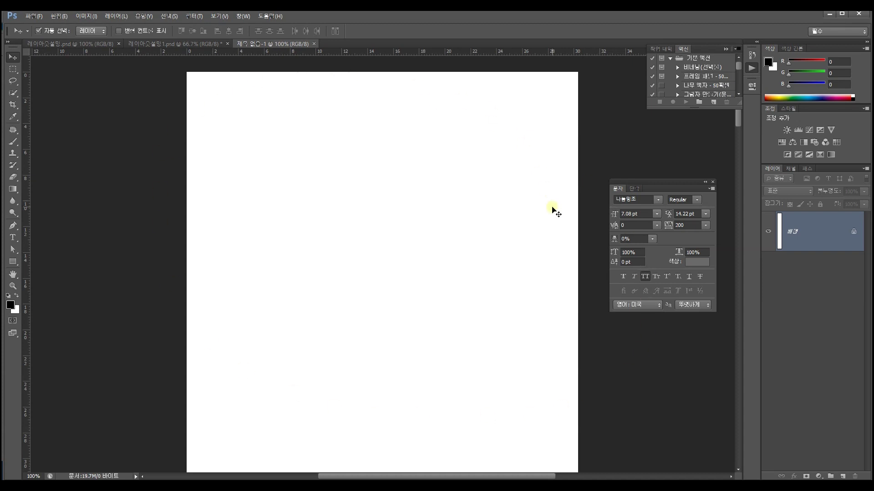
{"action": "left_click", "coordinate": [14, 69]}
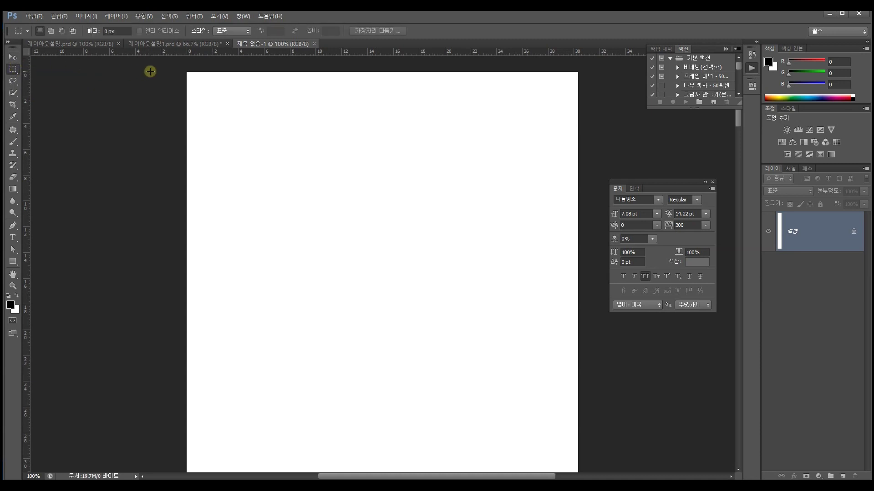
{"action": "left_click_drag", "start_coordinate": [322, 141], "coordinate": [325, 173]}
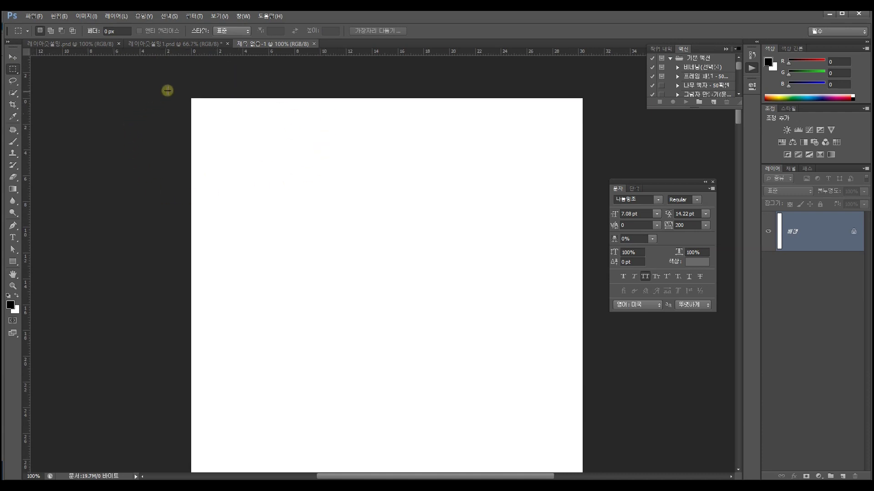
{"action": "left_click_drag", "start_coordinate": [174, 82], "coordinate": [626, 413]}
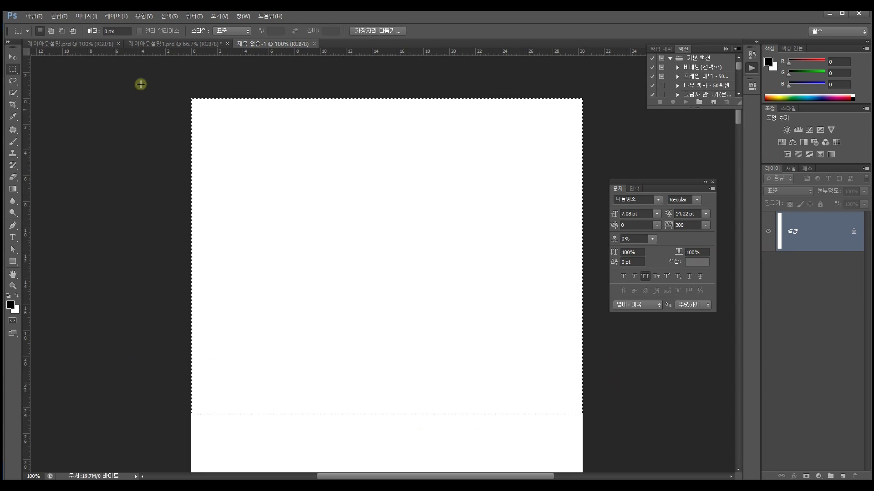
{"action": "mouse_move", "coordinate": [581, 330]}
{"action": "left_mouse_down"}
{"action": "mouse_move", "coordinate": [599, 298]}
{"action": "mouse_move", "coordinate": [608, 303]}
{"action": "mouse_move", "coordinate": [584, 312]}
{"action": "left_mouse_up"}
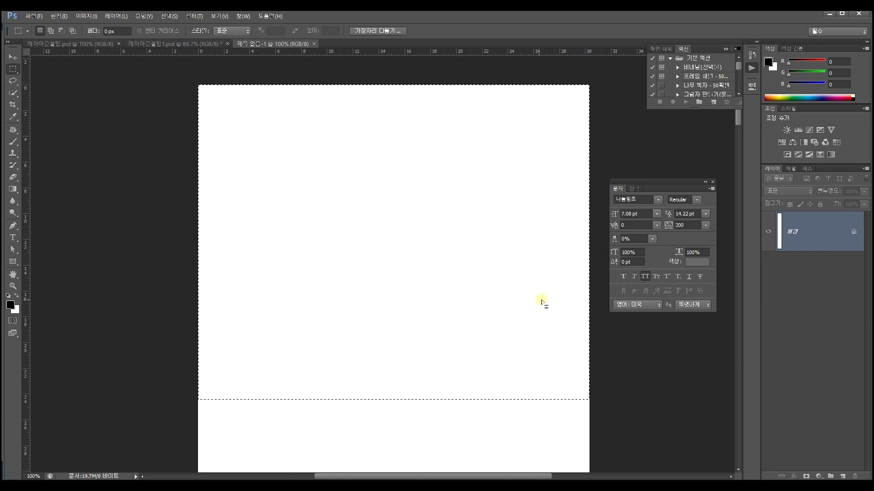
- Add a new layer above the background and set the foreground colour to light pink ffaeae
{"action": "left_click", "coordinate": [842, 476]}
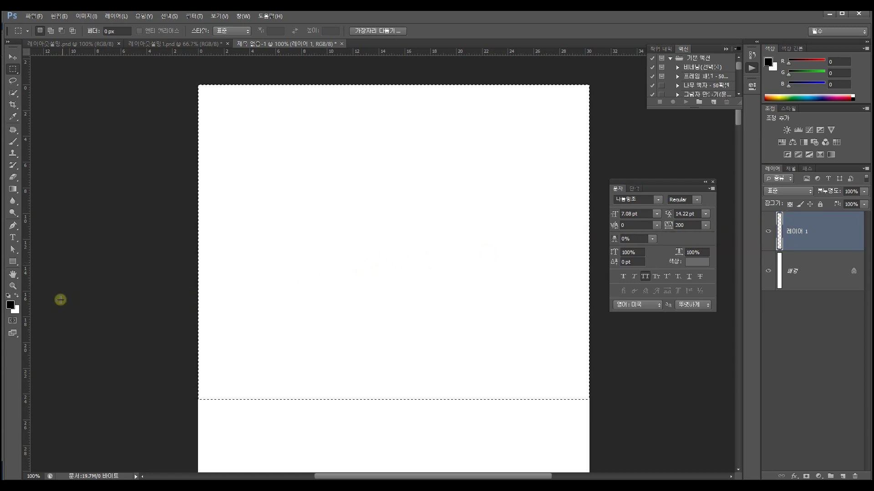
{"action": "left_click", "coordinate": [11, 305]}
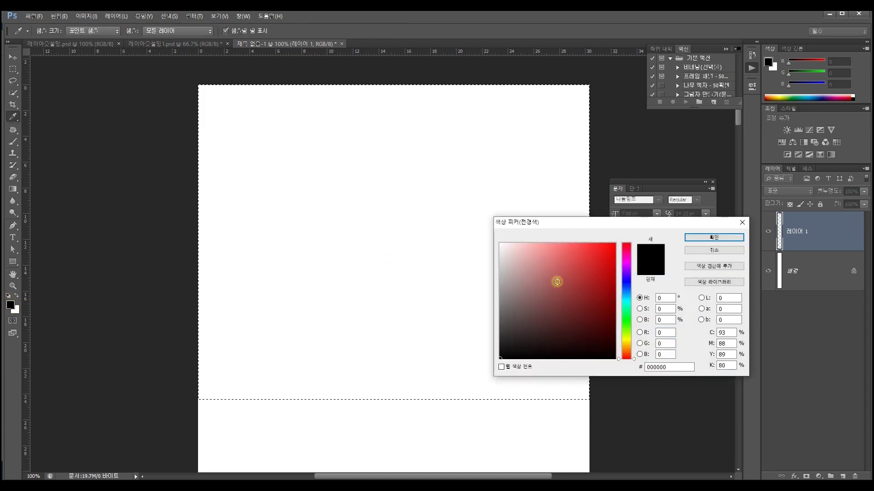
{"action": "mouse_move", "coordinate": [551, 270]}
{"action": "left_mouse_down"}
{"action": "mouse_move", "coordinate": [533, 238]}
{"action": "mouse_move", "coordinate": [553, 228]}
{"action": "mouse_move", "coordinate": [536, 225]}
{"action": "left_mouse_up"}
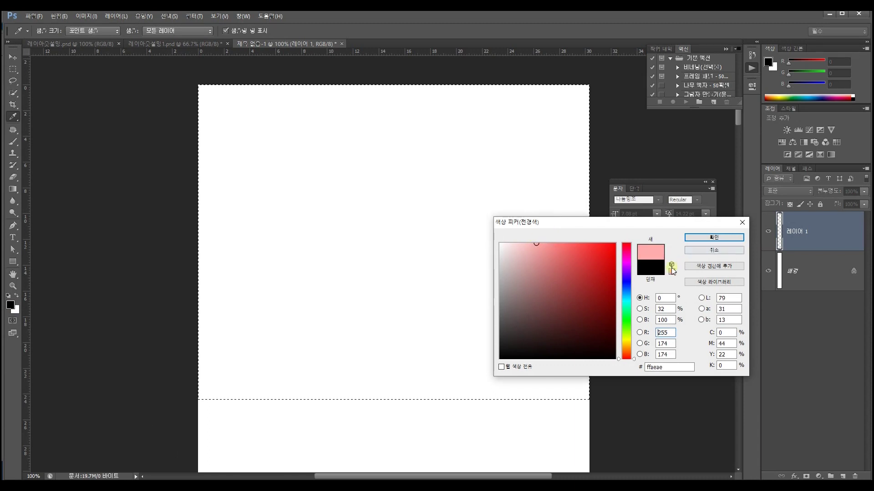
{"action": "left_click", "coordinate": [724, 239]}
{"action": "key", "text": "m"}
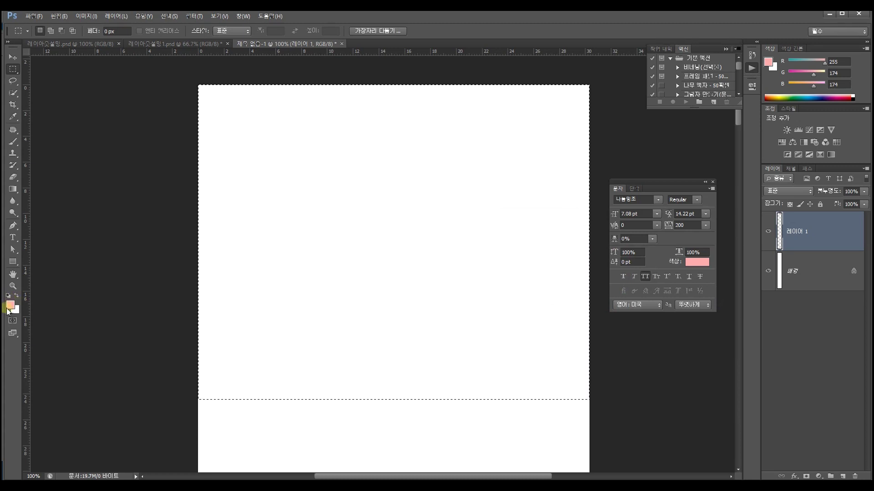
- Fill the selected area on the new layer with the pink foreground colour and clear the selection
{"action": "key", "text": "ctrl+Delete"}
{"action": "key", "text": "alt+Delete"}
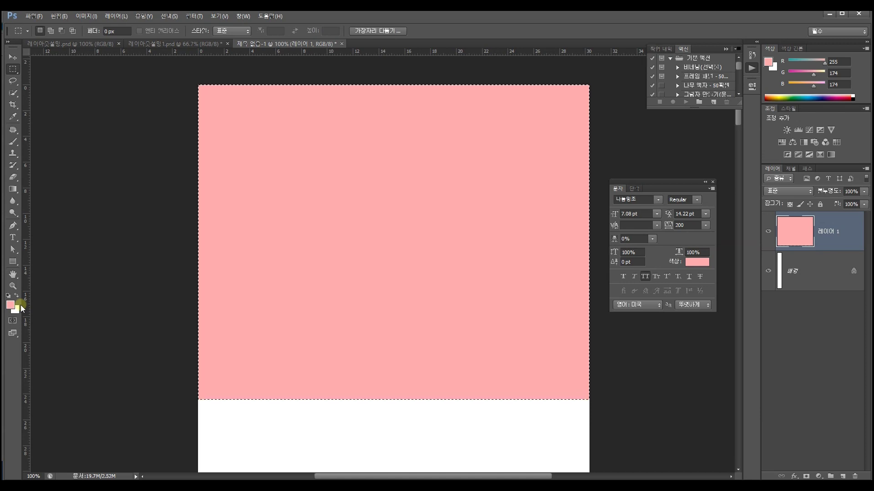
{"action": "left_click", "coordinate": [323, 226]}
{"action": "key", "text": "space"}
{"action": "mouse_move", "coordinate": [488, 324]}
{"action": "left_mouse_down"}
{"action": "mouse_move", "coordinate": [493, 222]}
{"action": "mouse_move", "coordinate": [480, 323]}
{"action": "left_mouse_up"}
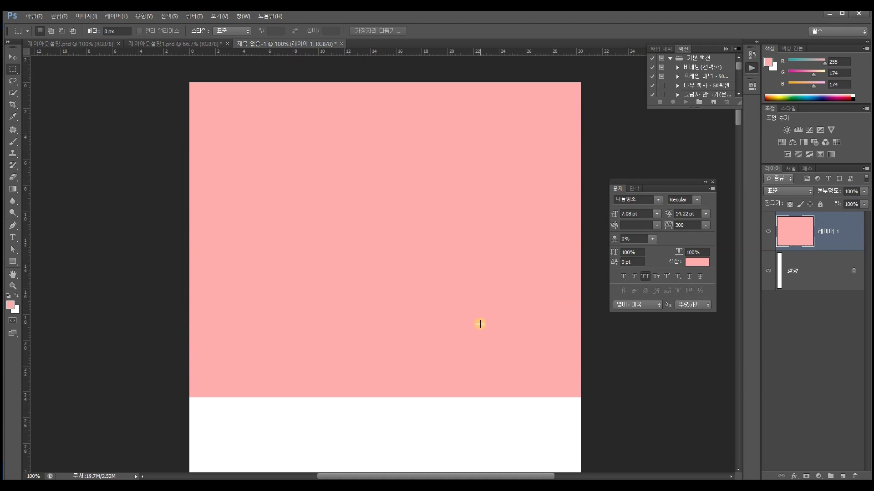
- Use Free Transform on the pink block to locate its centre and place a vertical ruler guide through it
{"action": "left_click", "coordinate": [12, 56]}
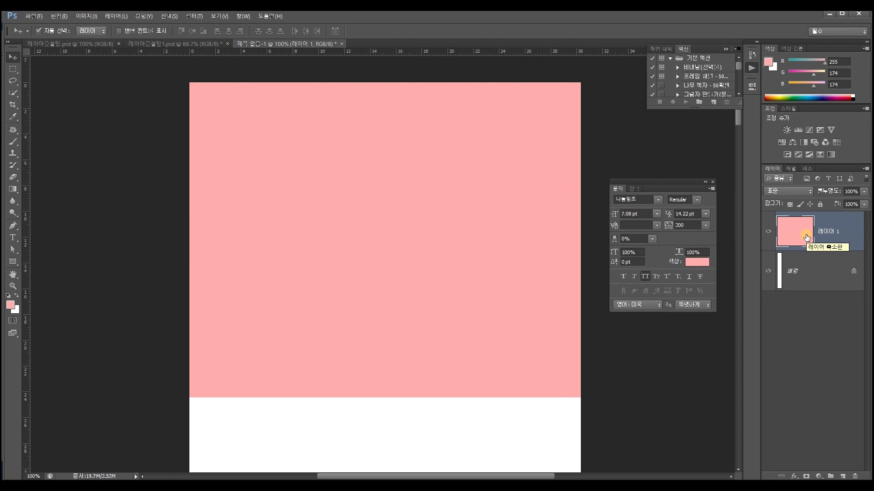
{"action": "key", "text": "ctrl+t"}
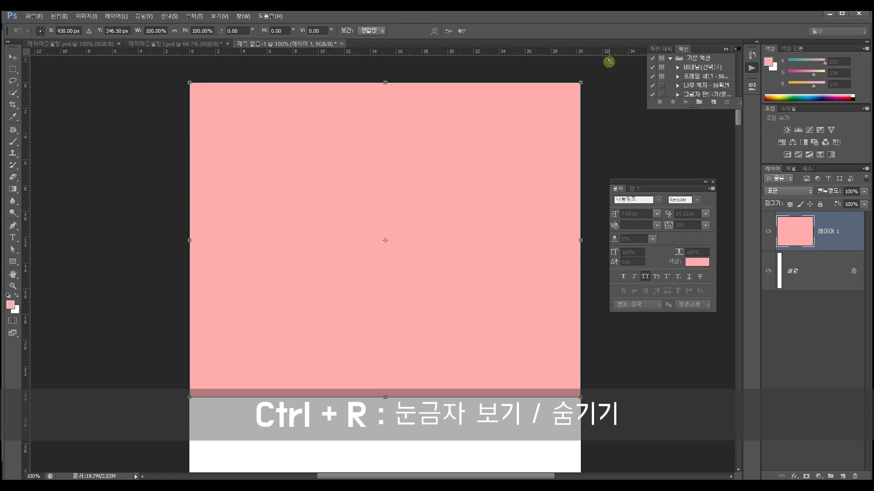
{"action": "key", "text": "ctrl+r"}
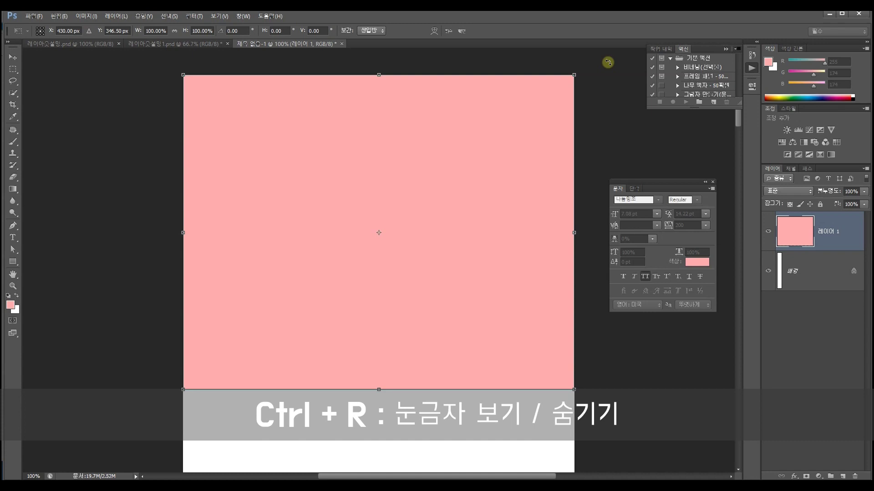
{"action": "key", "text": "ctrl+r"}
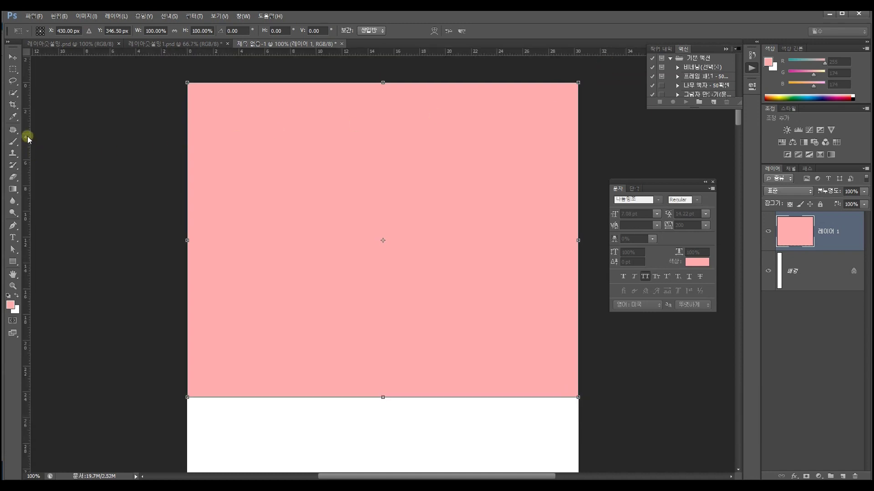
{"action": "left_click_drag", "start_coordinate": [27, 138], "coordinate": [383, 188]}
{"action": "key", "text": "Return"}
- Draw a square marquee selection about 12.49 cm wide below the pink block, with its right edge on the centre guide
{"action": "left_click_drag", "start_coordinate": [419, 238], "coordinate": [416, 146]}
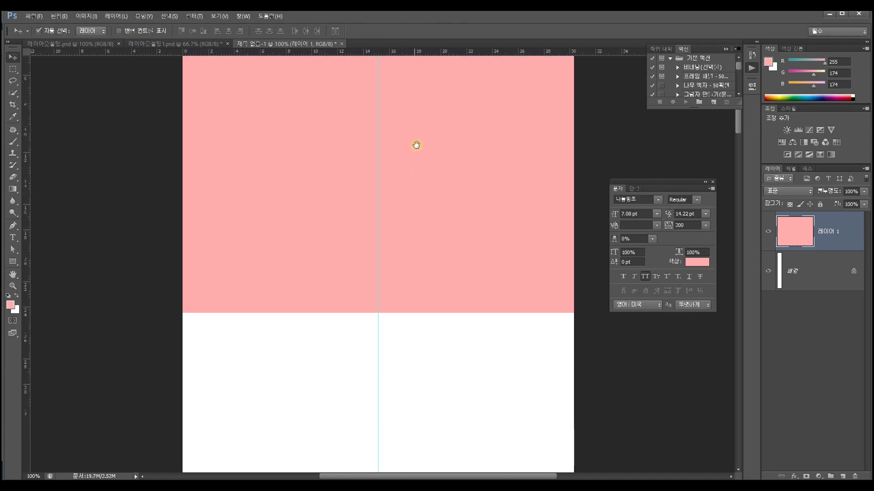
{"action": "left_click_drag", "start_coordinate": [449, 298], "coordinate": [463, 185]}
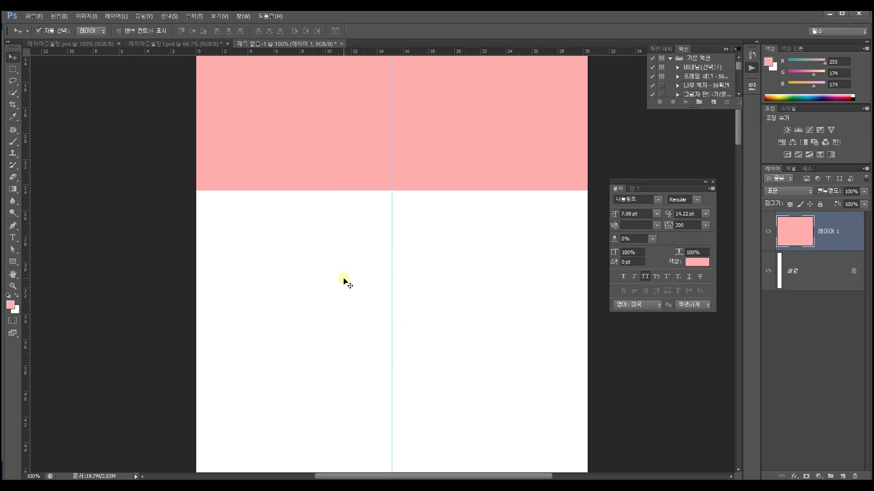
{"action": "left_click", "coordinate": [14, 72]}
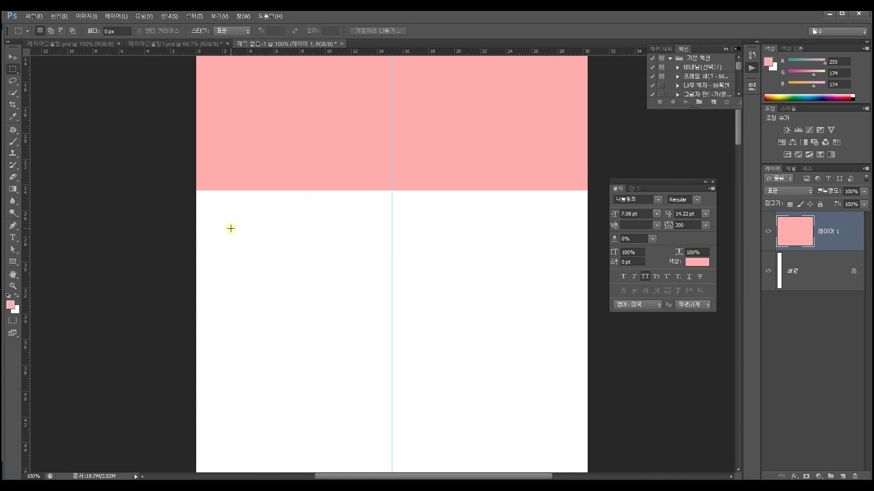
{"action": "left_click_drag", "start_coordinate": [247, 254], "coordinate": [395, 389]}
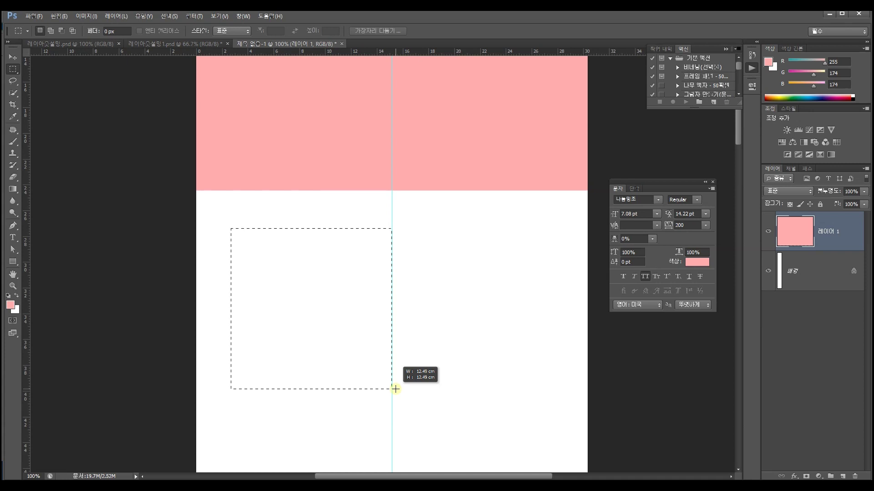
{"action": "left_click_drag", "start_coordinate": [395, 389], "coordinate": [395, 389]}
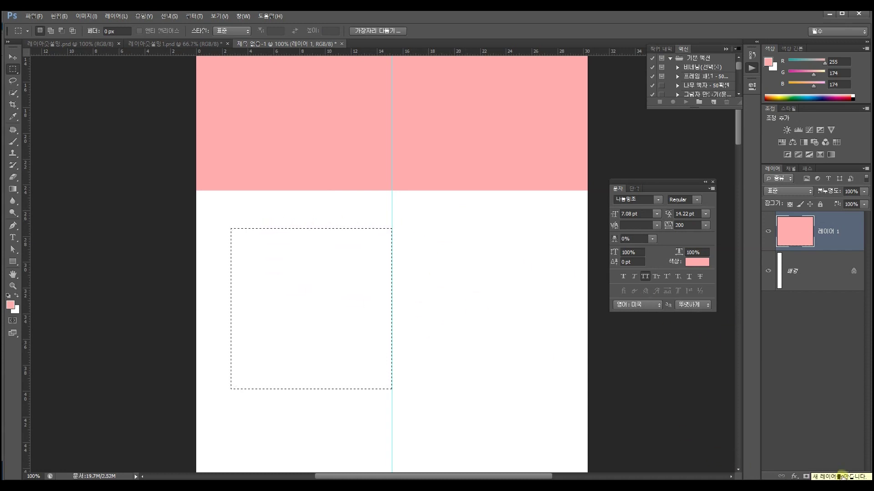
- Fill the square selection with the pink foreground colour on a new layer, clear the selection and leave no layer selected
{"action": "left_click", "coordinate": [842, 477]}
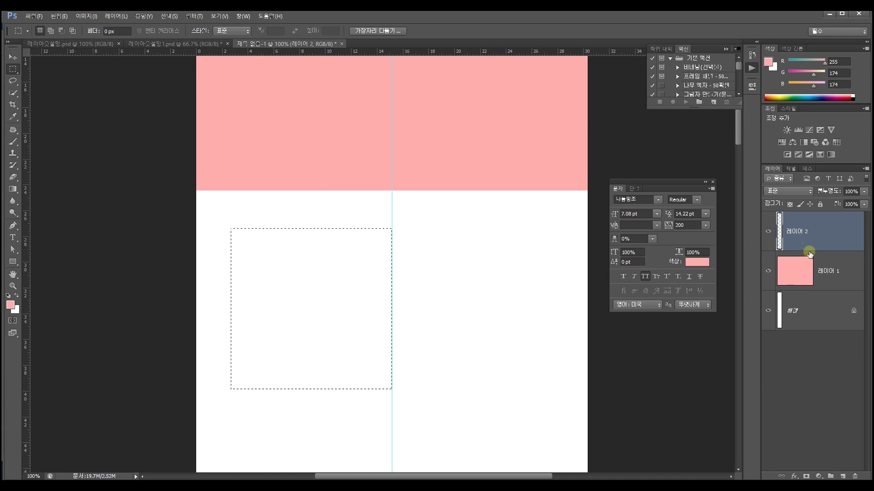
{"action": "key", "text": "alt+BackSpace"}
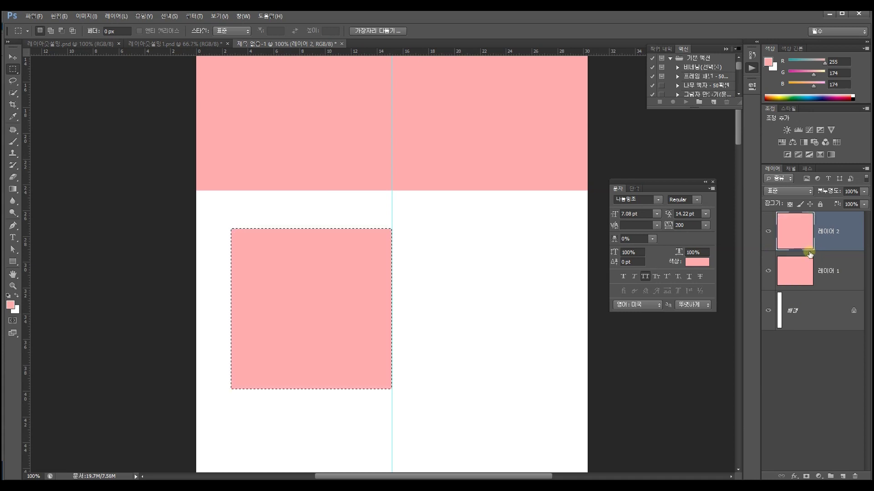
{"action": "key", "text": "ctrl+d"}
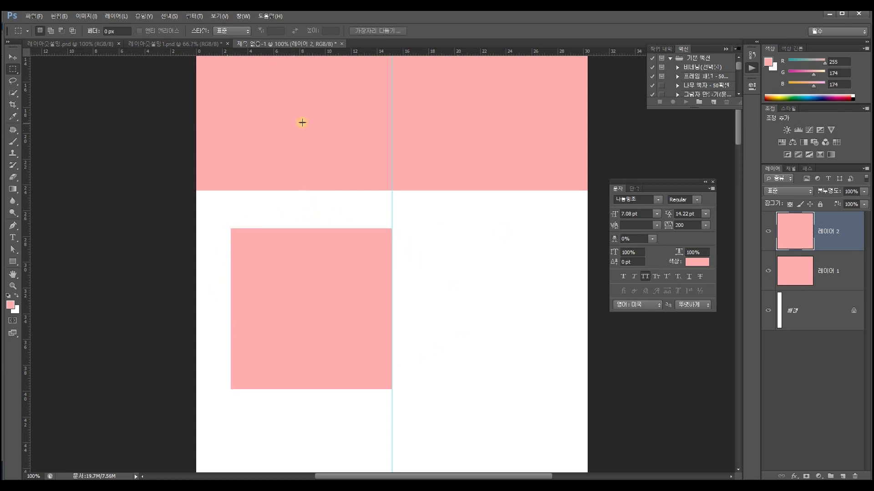
{"action": "left_click", "coordinate": [13, 57]}
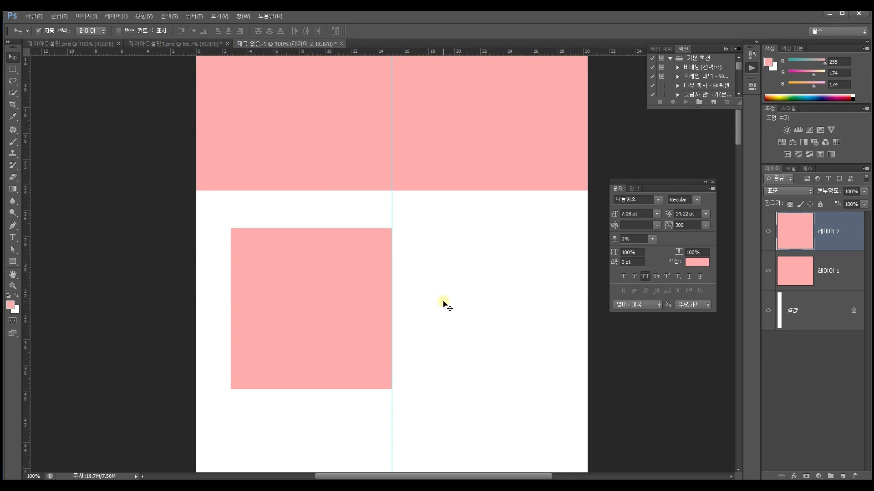
{"action": "left_click", "coordinate": [438, 319]}
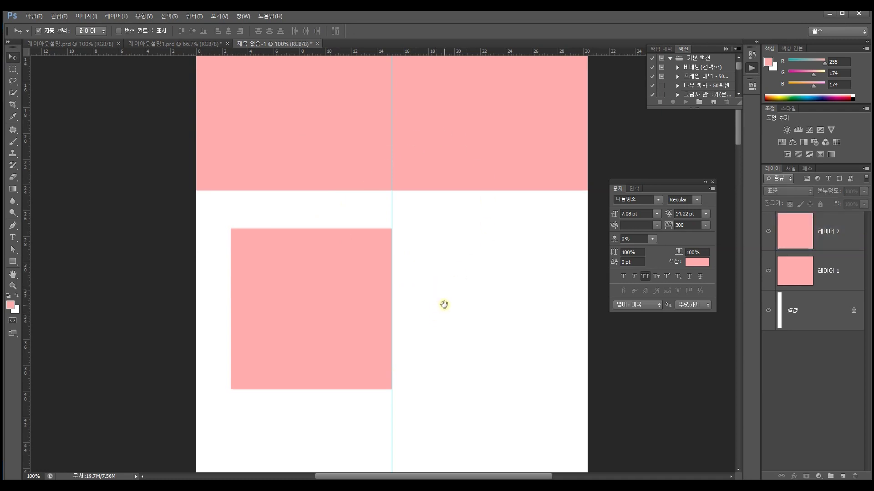
- Copy the HOME LIVING ITEM heading, its LIVING / SIMPLE subtitle and the 1 Point badge with its description from 레이아웃샘플.psd into the new document
{"action": "left_click_drag", "start_coordinate": [444, 305], "coordinate": [439, 267]}
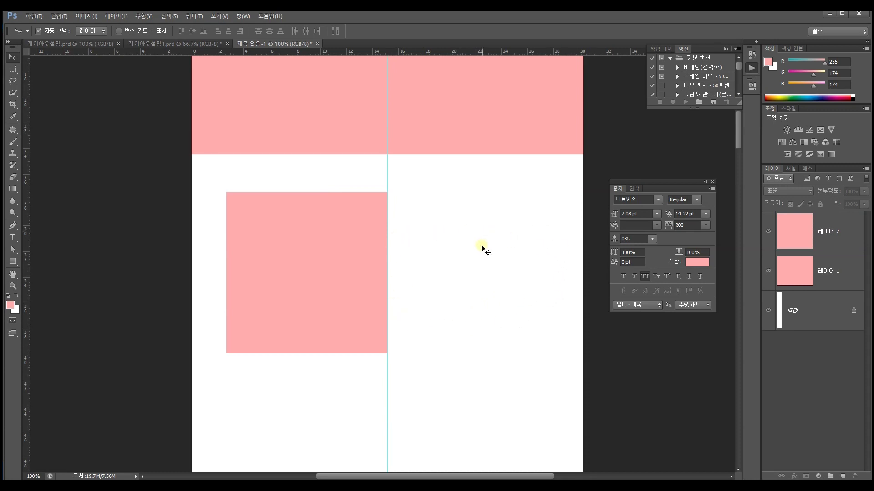
{"action": "left_click", "coordinate": [146, 44]}
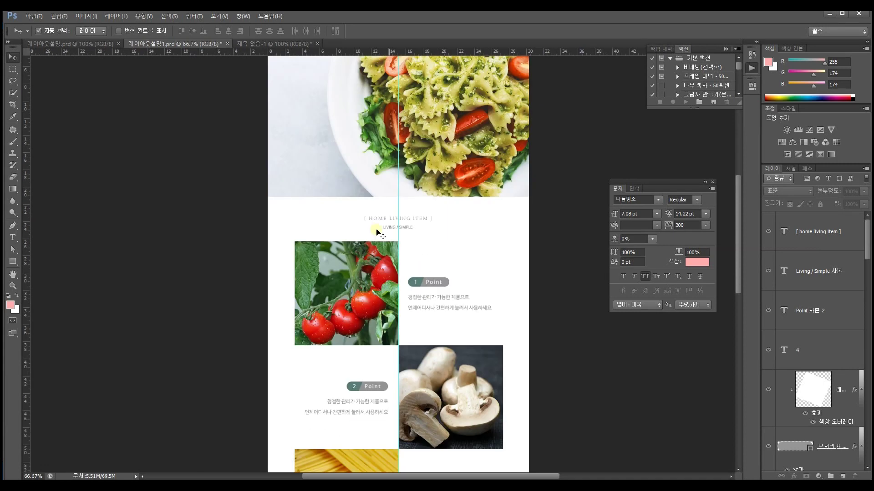
{"action": "left_click", "coordinate": [91, 45]}
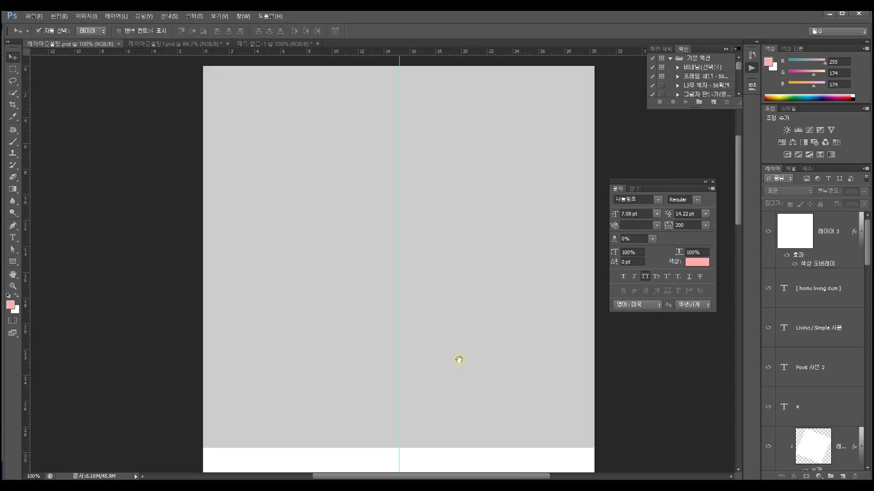
{"action": "scroll", "coordinate": [459, 360], "scroll_direction": "down", "scroll_amount": 9}
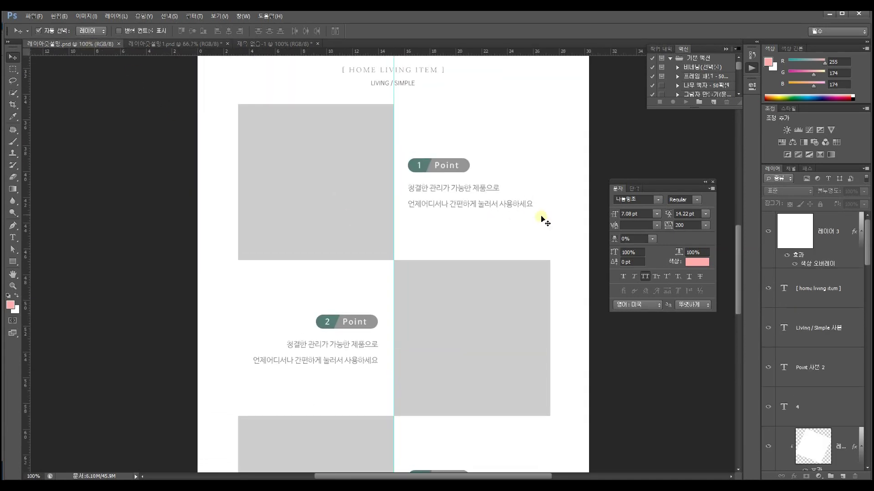
{"action": "left_click_drag", "start_coordinate": [460, 227], "coordinate": [457, 253]}
{"action": "left_click_drag", "start_coordinate": [515, 274], "coordinate": [408, 175]}
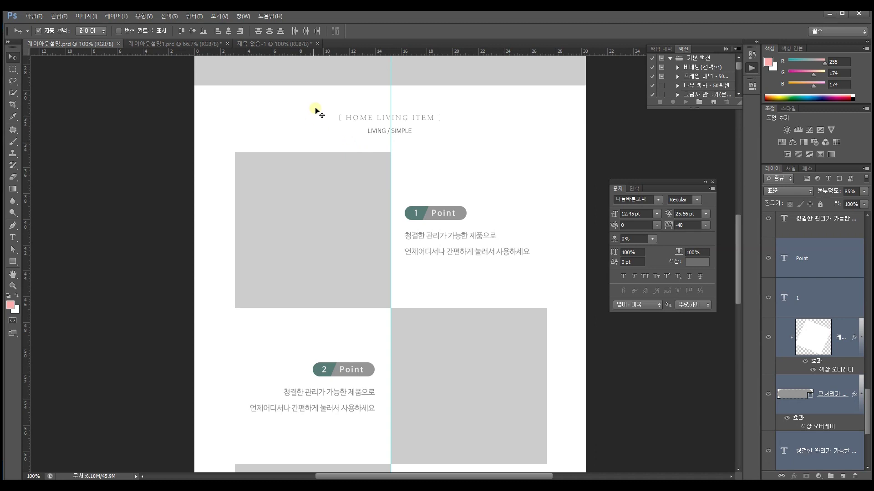
{"action": "left_click_drag", "start_coordinate": [445, 140], "coordinate": [324, 113]}
{"action": "left_click_drag", "start_coordinate": [411, 119], "coordinate": [409, 175]}
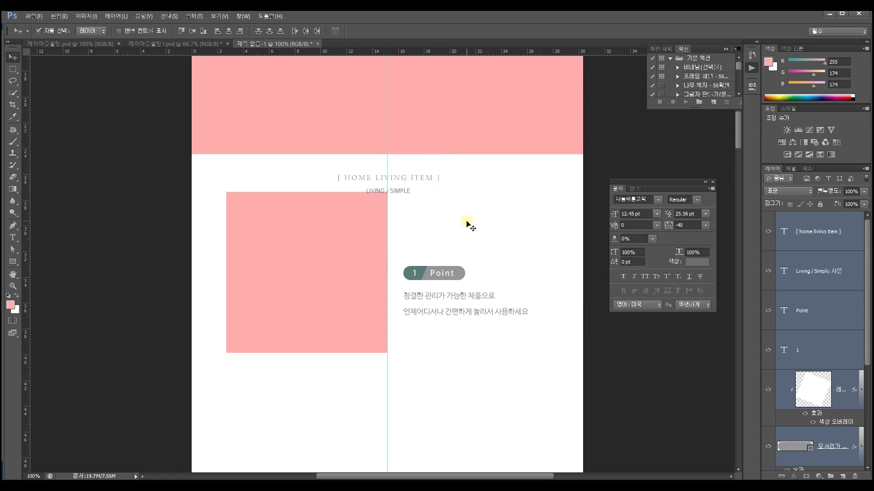
- Move the pink square down to clear the subtitle, and shift the 1 Point badge and its description slightly down beside it
{"action": "left_click", "coordinate": [469, 224]}
{"action": "left_click_drag", "start_coordinate": [368, 267], "coordinate": [368, 285]}
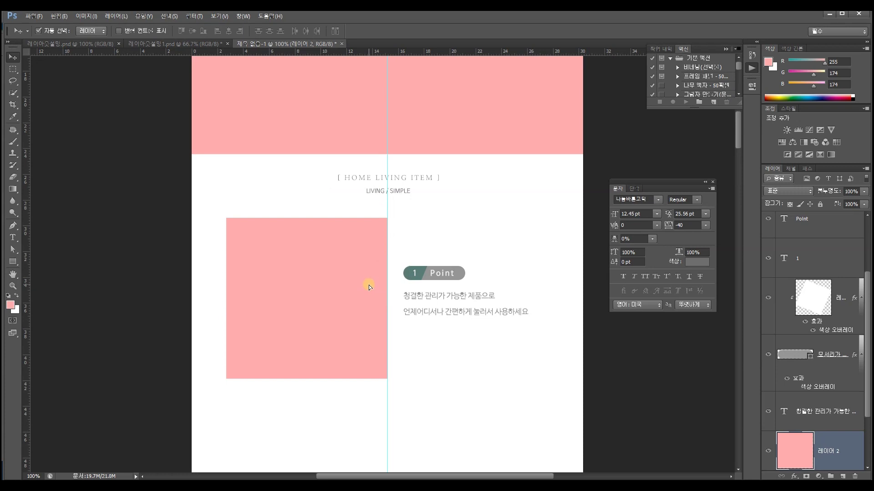
{"action": "left_click_drag", "start_coordinate": [487, 336], "coordinate": [425, 278]}
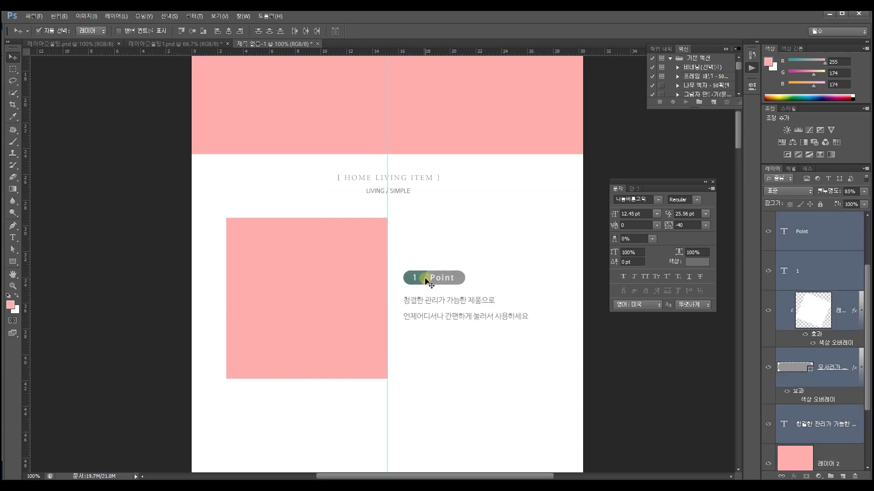
{"action": "left_click", "coordinate": [422, 226]}
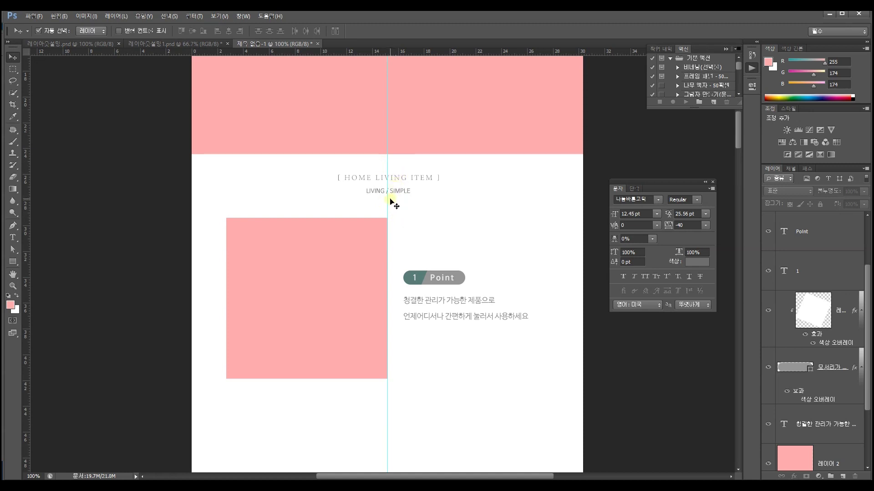
- Nudge the HOME LIVING ITEM heading and its subtitle slightly down together
{"action": "left_click_drag", "start_coordinate": [400, 191], "coordinate": [335, 174]}
{"action": "left_click", "coordinate": [335, 174], "text": "shift"}
{"action": "key", "text": "Down"}
{"action": "key", "text": "Down"}
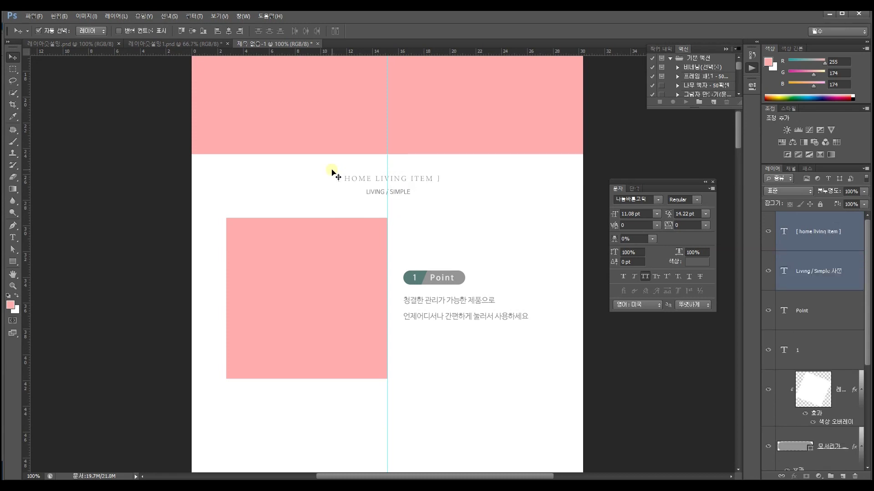
{"action": "left_click", "coordinate": [416, 197]}
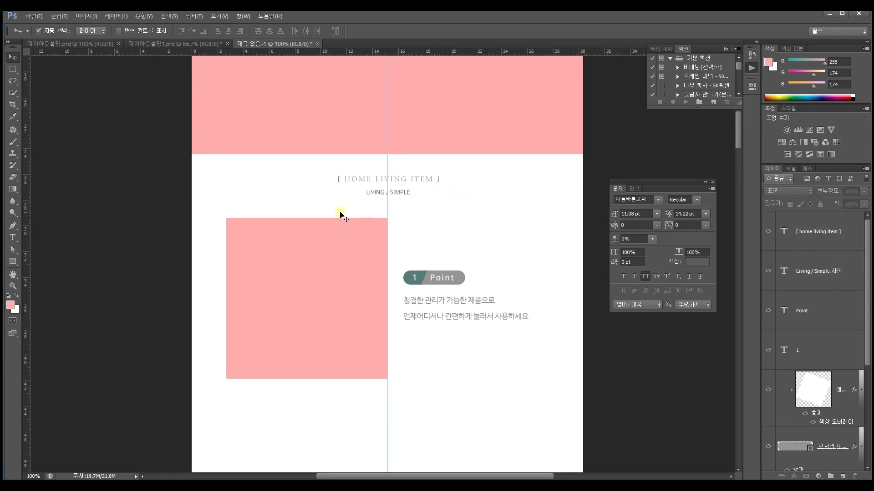
- Use Free Transform on the heading and subtitle to shift them left to X 428.50 px, centred on the vertical guide
{"action": "left_click_drag", "start_coordinate": [444, 209], "coordinate": [337, 178]}
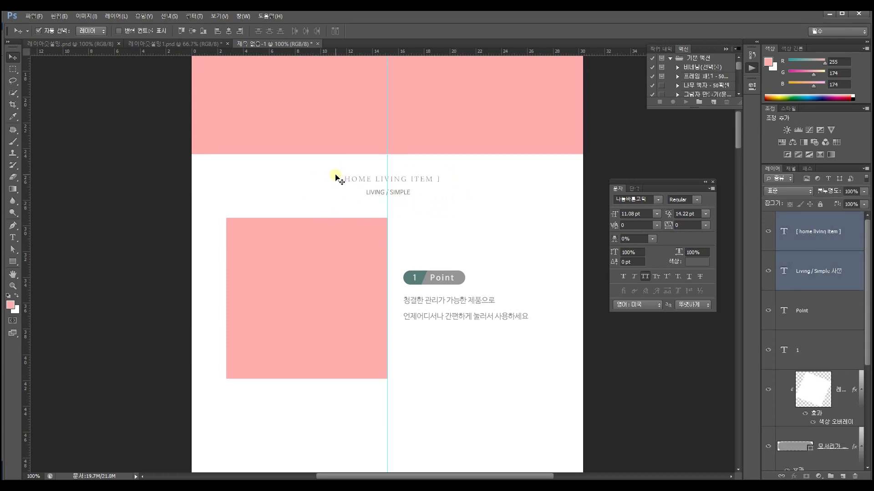
{"action": "key", "text": "ctrl+t"}
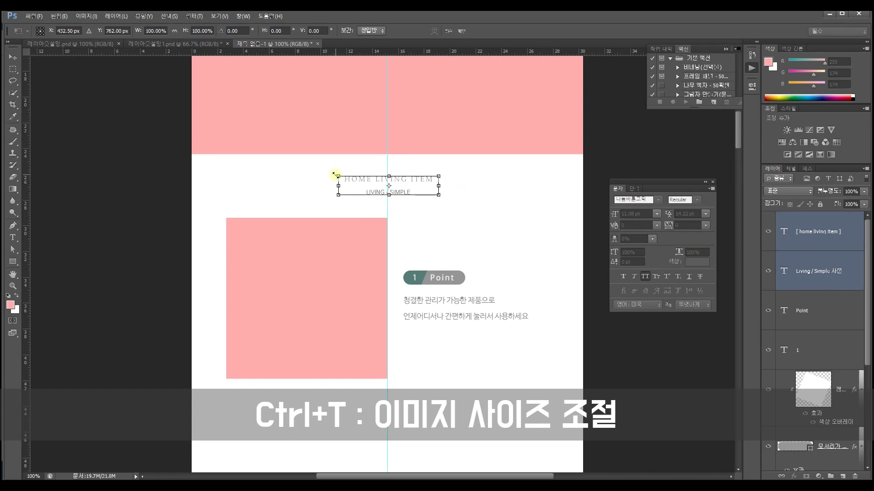
{"action": "key", "text": "Left"}
{"action": "key", "text": "Left"}
{"action": "key", "text": "Left"}
{"action": "key", "text": "Left"}
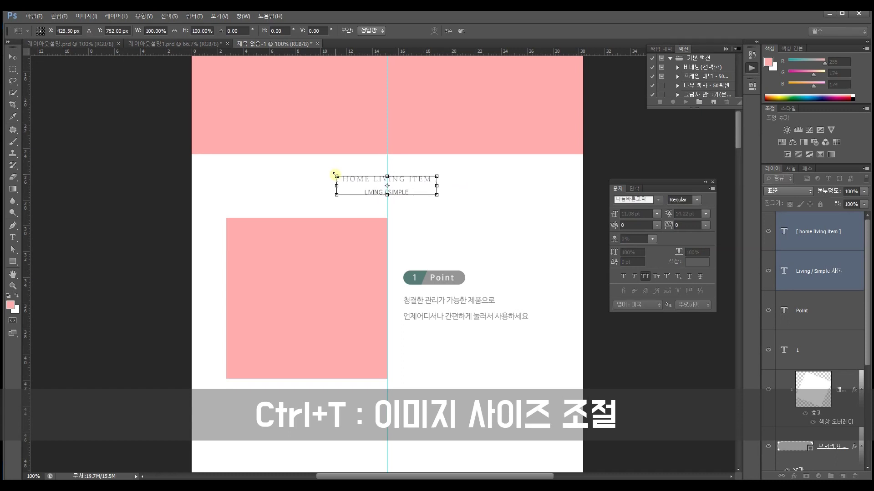
{"action": "key", "text": "Return"}
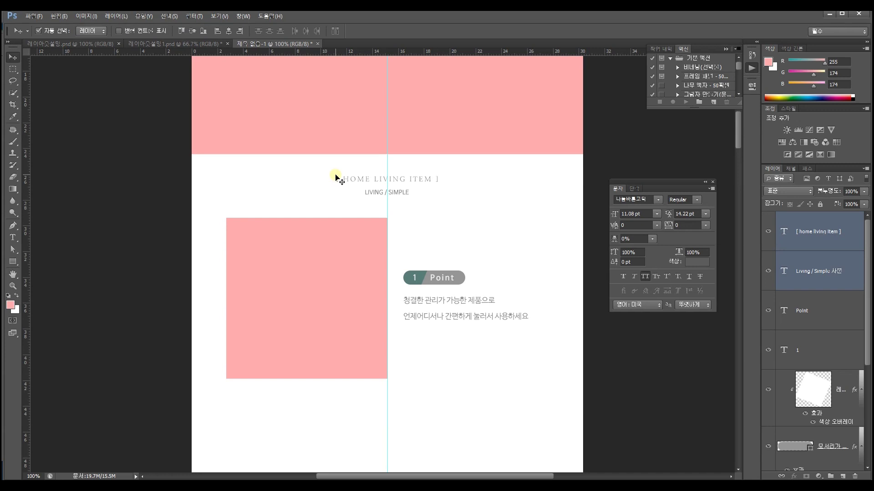
{"action": "scroll", "coordinate": [460, 203], "scroll_direction": "down", "scroll_amount": 1}
{"action": "left_click", "coordinate": [460, 203]}
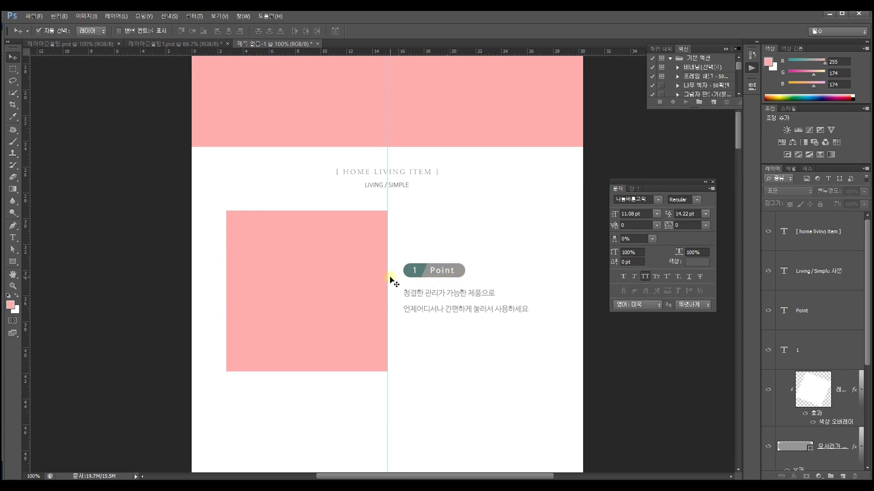
- Try a rounded rectangle about 146 × 31 px with a 10 px corner radius above the 1 Point badge, and undo it
{"action": "left_click", "coordinate": [16, 261]}
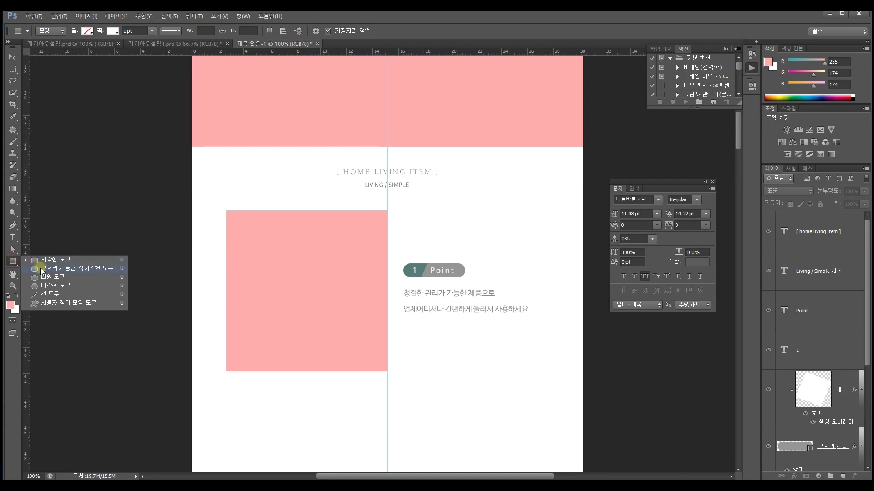
{"action": "left_click", "coordinate": [84, 270]}
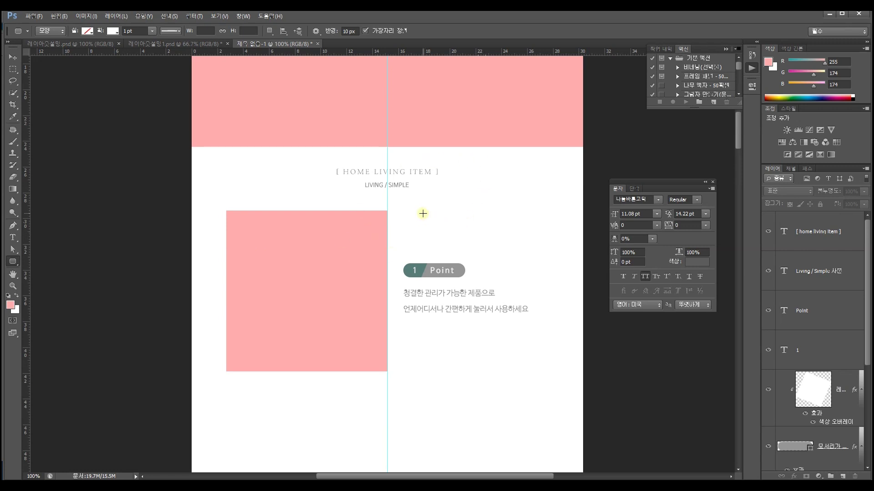
{"action": "left_click_drag", "start_coordinate": [401, 232], "coordinate": [468, 245]}
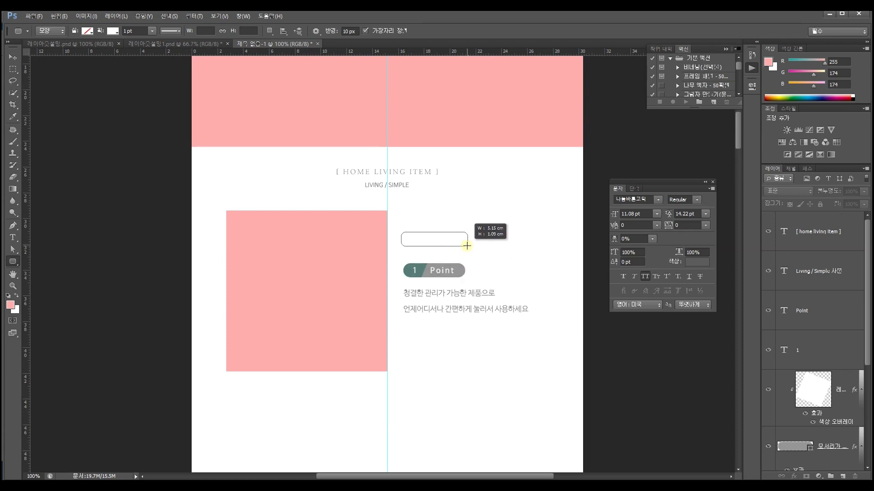
{"action": "left_click_drag", "start_coordinate": [467, 245], "coordinate": [467, 245]}
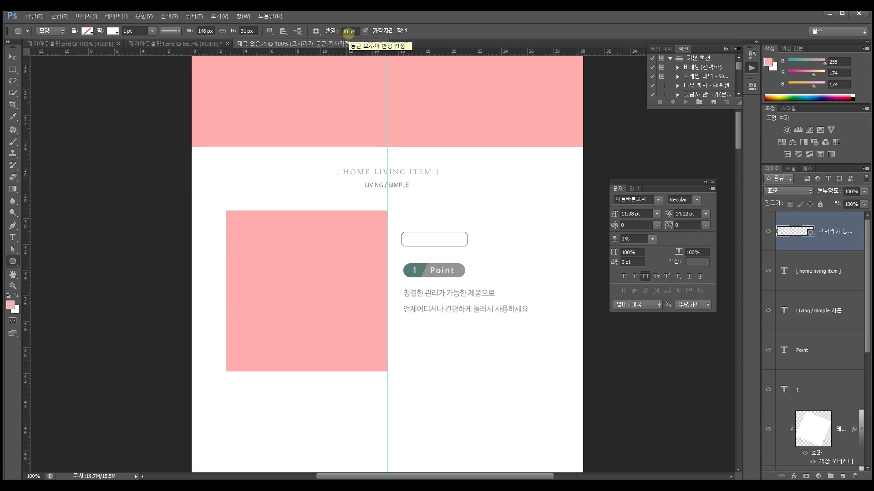
{"action": "key", "text": "ctrl+z"}
- Draw a rounded rectangle about 134 × 35 px with a 35 px corner radius above the 1 Point badge
{"action": "left_click", "coordinate": [348, 31]}
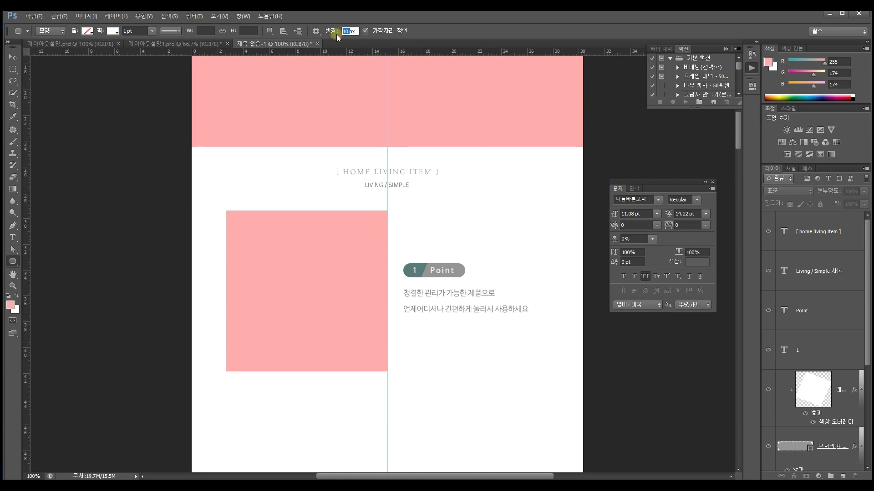
{"action": "type", "text": "35"}
{"action": "left_click_drag", "start_coordinate": [404, 230], "coordinate": [464, 244]}
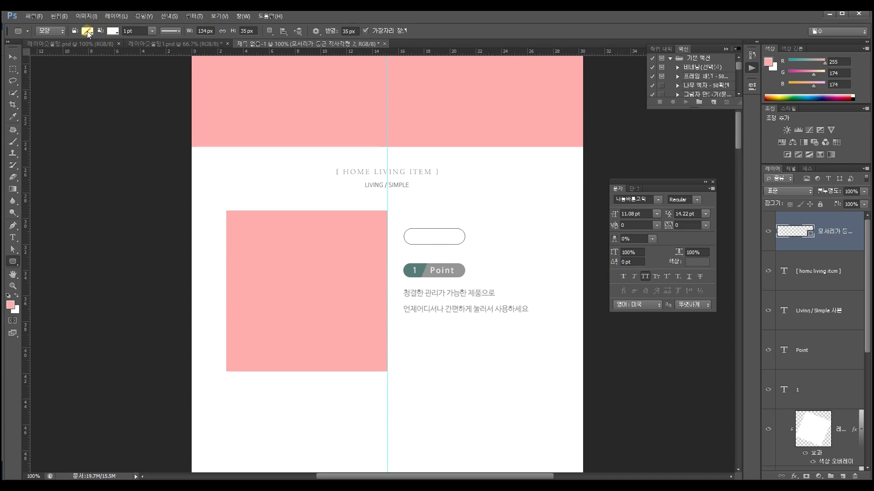
- Remove the rounded rectangle's stroke, fill it with medium grey and deselect its layer
{"action": "left_click", "coordinate": [113, 31]}
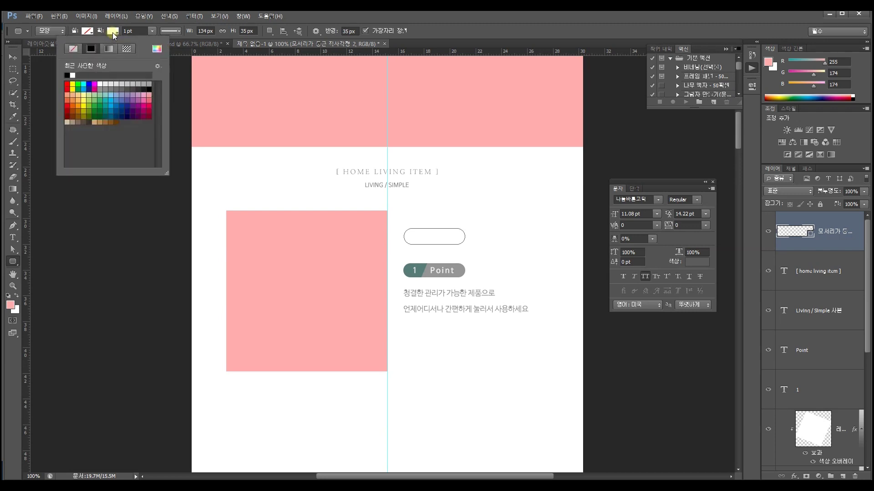
{"action": "left_click", "coordinate": [86, 31]}
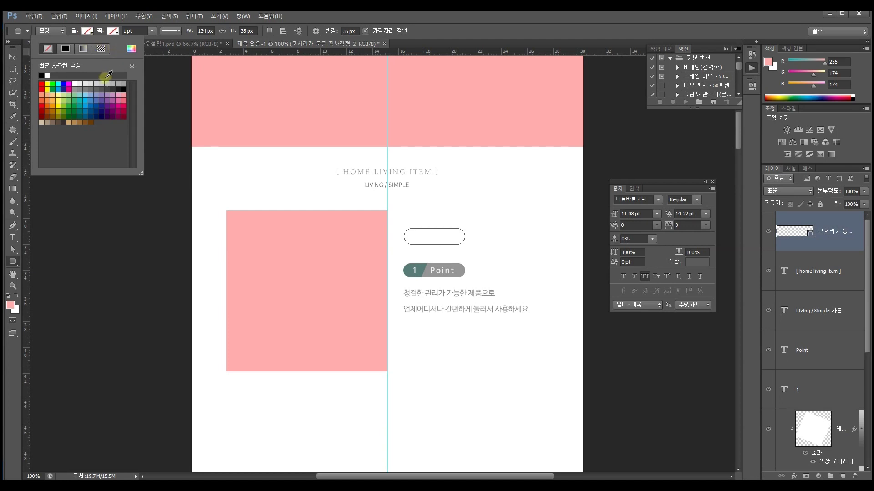
{"action": "left_click", "coordinate": [76, 87]}
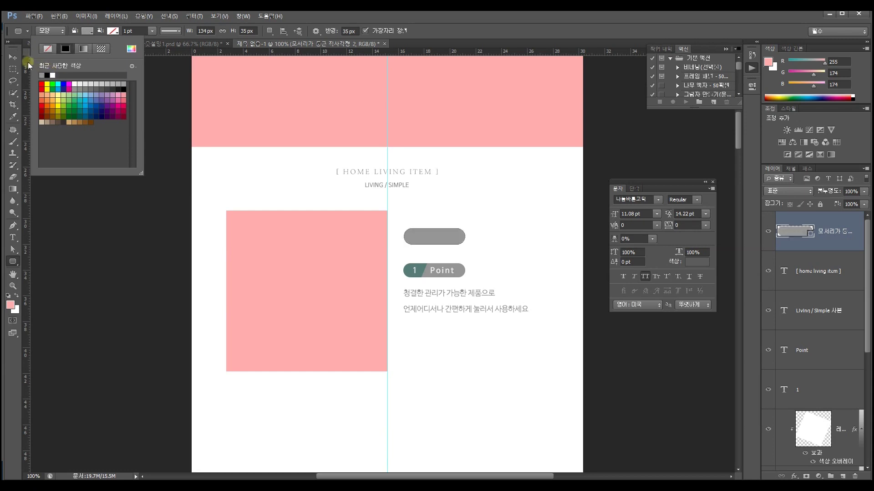
{"action": "left_click", "coordinate": [13, 57]}
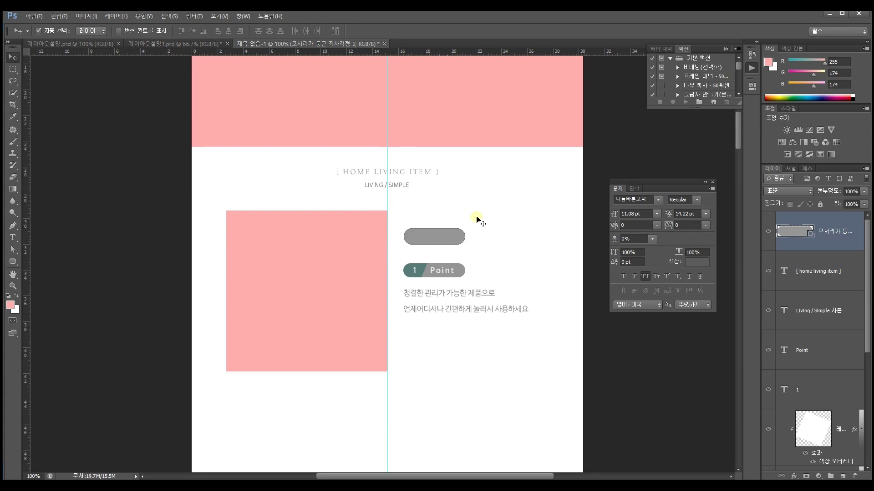
{"action": "left_click", "coordinate": [497, 236]}
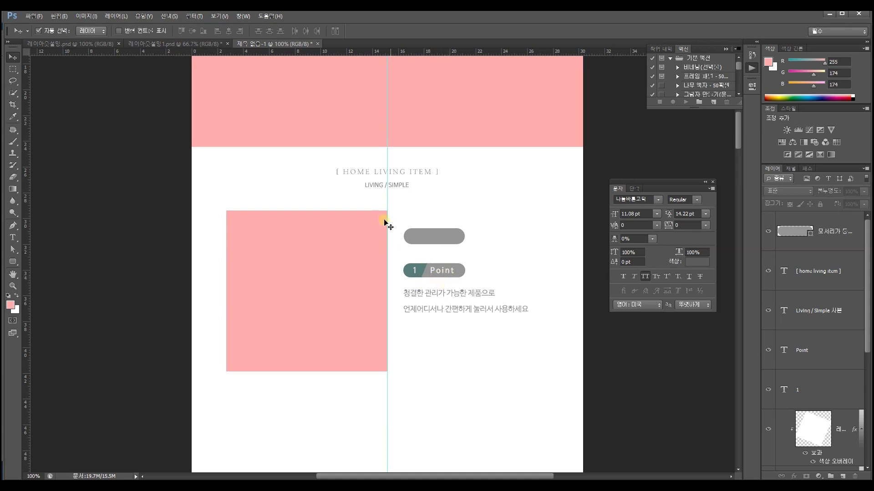
- Draw a small square selection above the grey pill's right end and fill it with the pink foreground colour on a new layer
{"action": "left_click", "coordinate": [13, 71]}
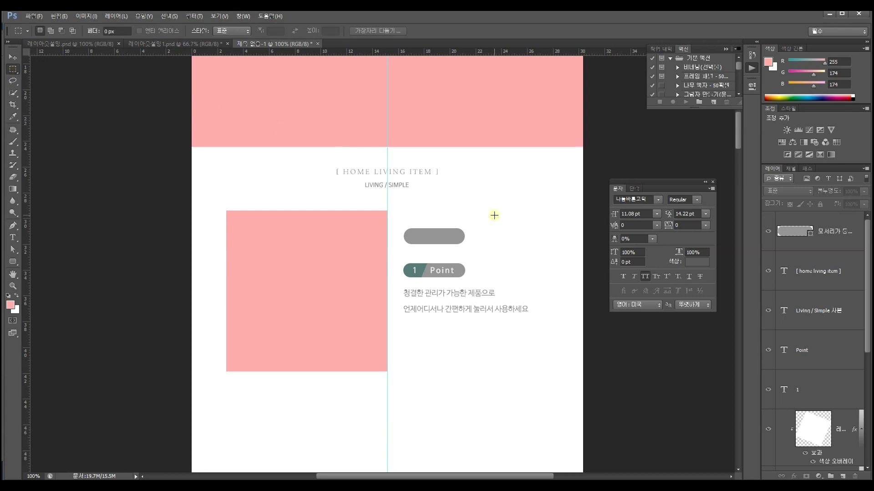
{"action": "left_click_drag", "start_coordinate": [464, 185], "coordinate": [508, 230]}
{"action": "left_click", "coordinate": [843, 476]}
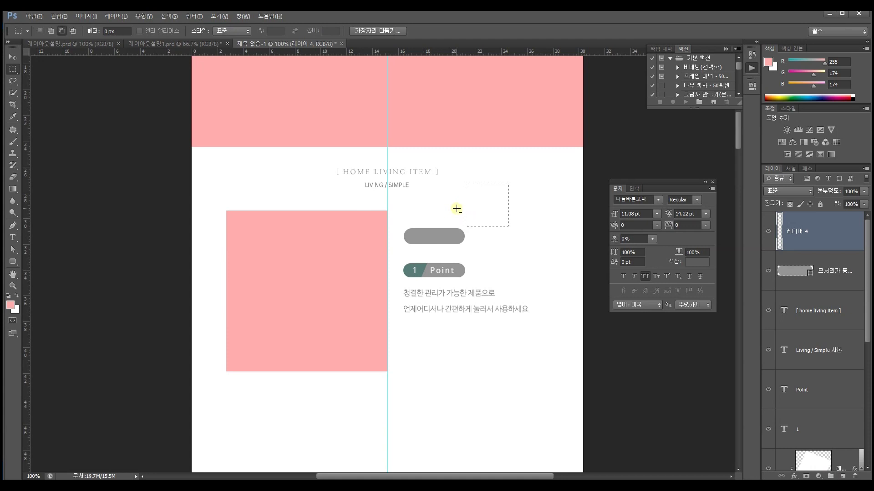
{"action": "key", "text": "alt+BackSpace"}
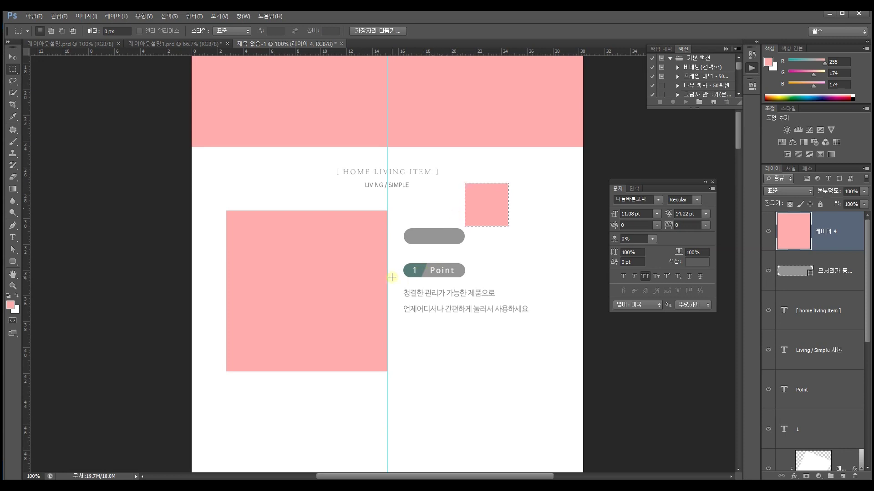
- Add a Color Overlay layer style in green #4b9174 to the small pink square
{"action": "left_click", "coordinate": [12, 56]}
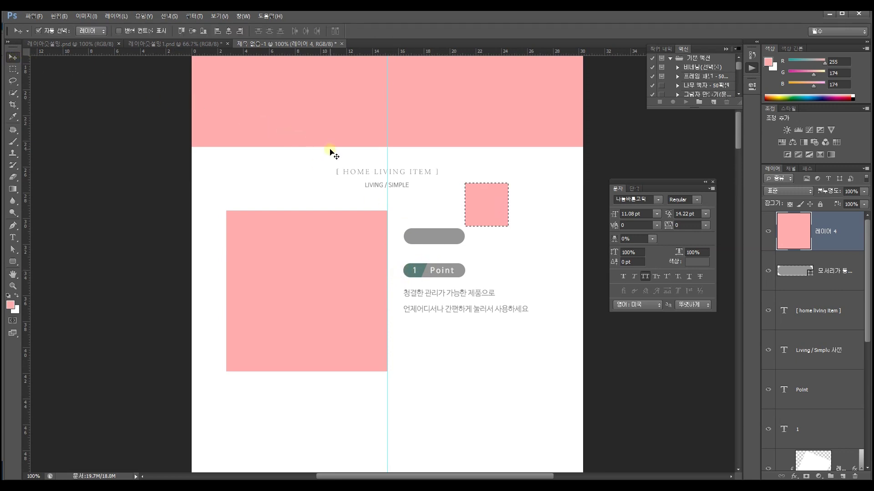
{"action": "double_click", "coordinate": [853, 232]}
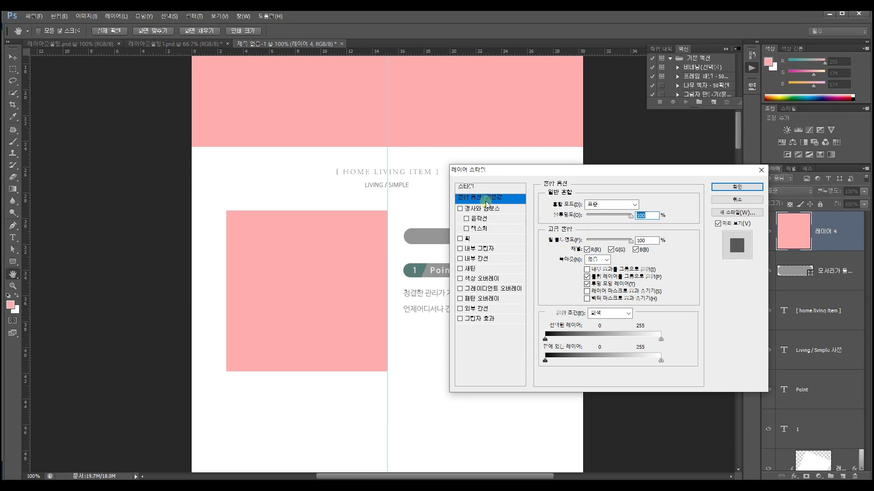
{"action": "left_click", "coordinate": [493, 280]}
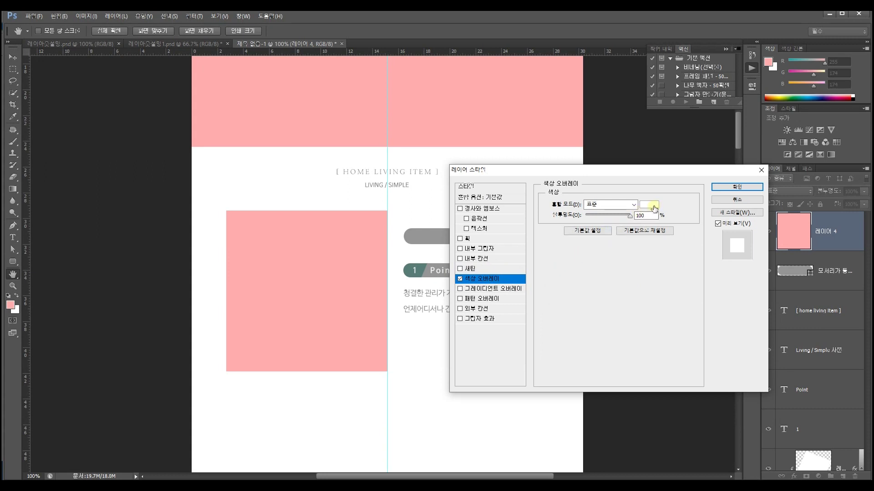
{"action": "left_click", "coordinate": [654, 208]}
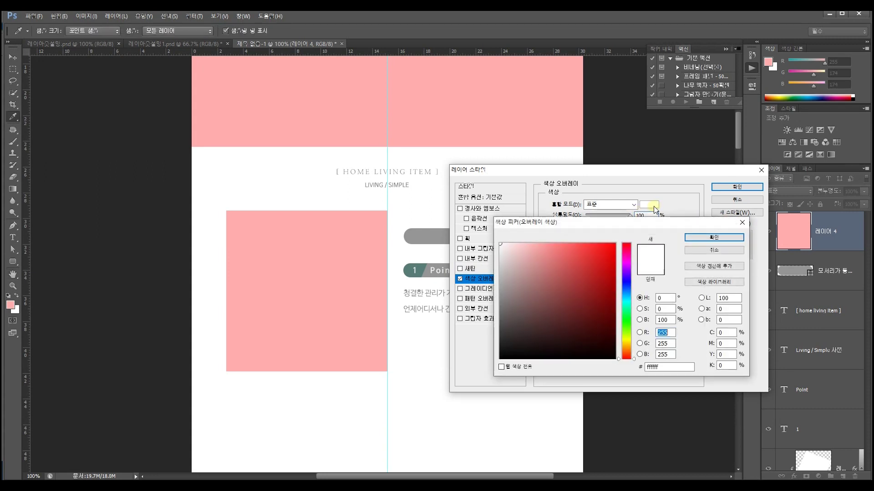
{"action": "left_click", "coordinate": [627, 323]}
{"action": "left_click_drag", "start_coordinate": [599, 299], "coordinate": [554, 283]}
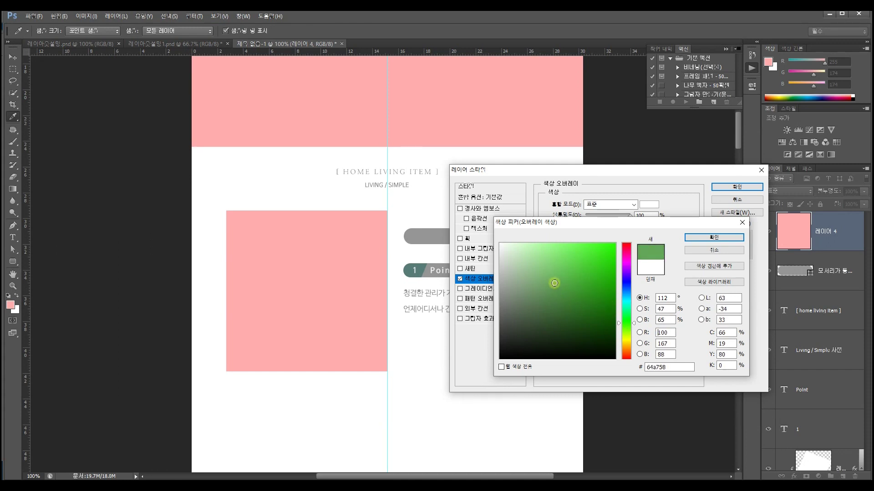
{"action": "left_click_drag", "start_coordinate": [626, 313], "coordinate": [630, 313]}
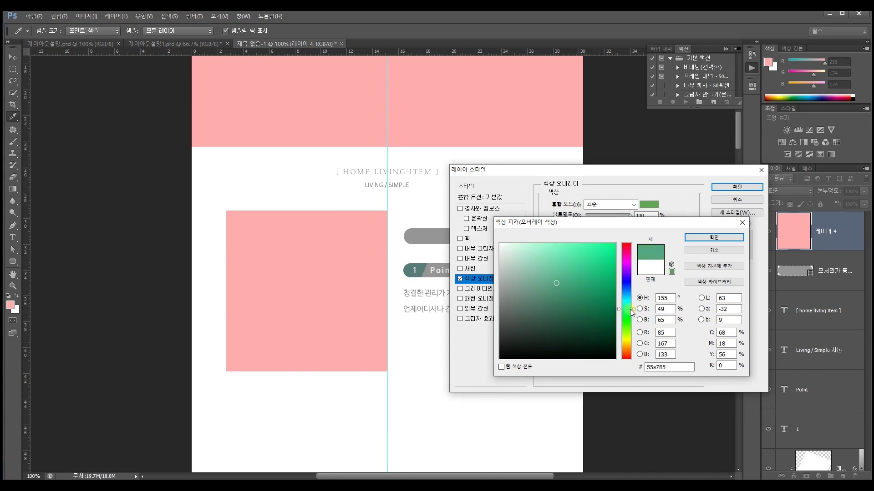
{"action": "left_click_drag", "start_coordinate": [559, 298], "coordinate": [555, 293]}
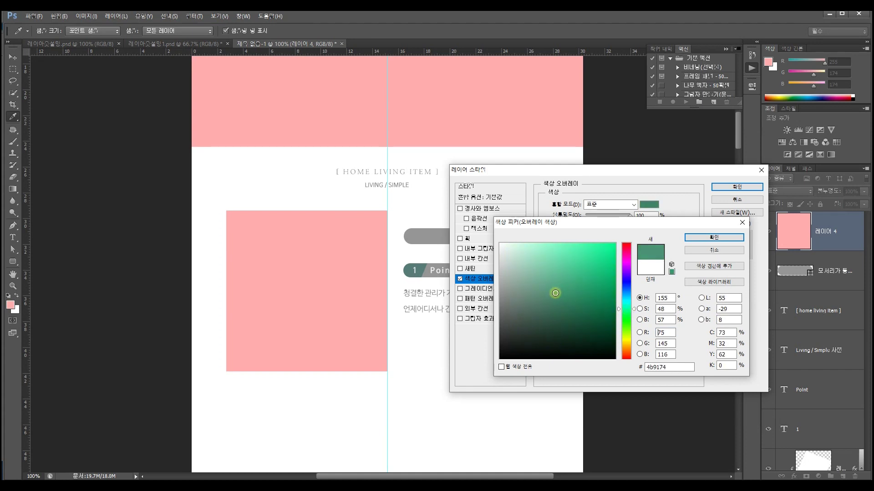
{"action": "left_click", "coordinate": [716, 237]}
{"action": "left_click", "coordinate": [734, 188]}
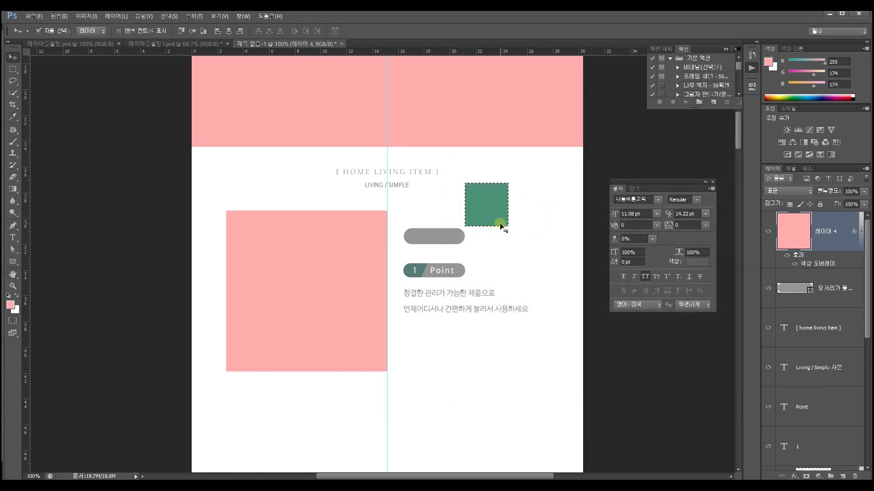
- Deselect the selection and move the green square over the left part of the empty grey pill
{"action": "left_click", "coordinate": [12, 72]}
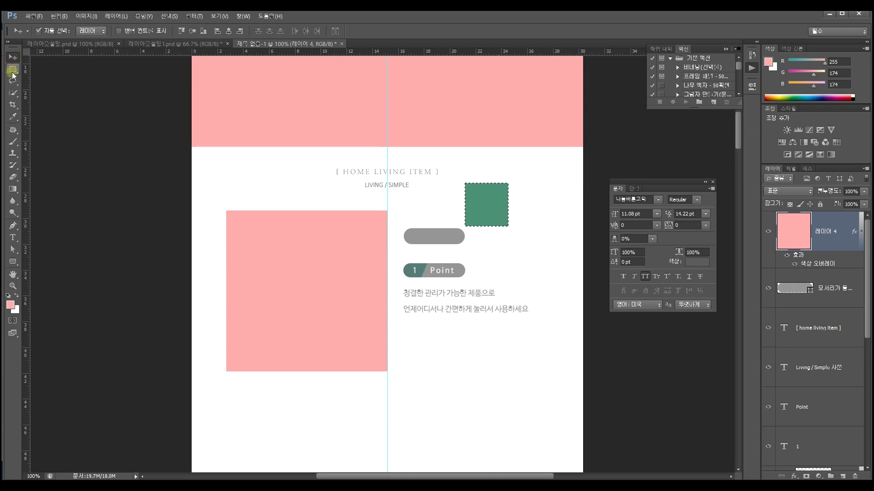
{"action": "left_click", "coordinate": [97, 88]}
{"action": "left_click", "coordinate": [12, 58]}
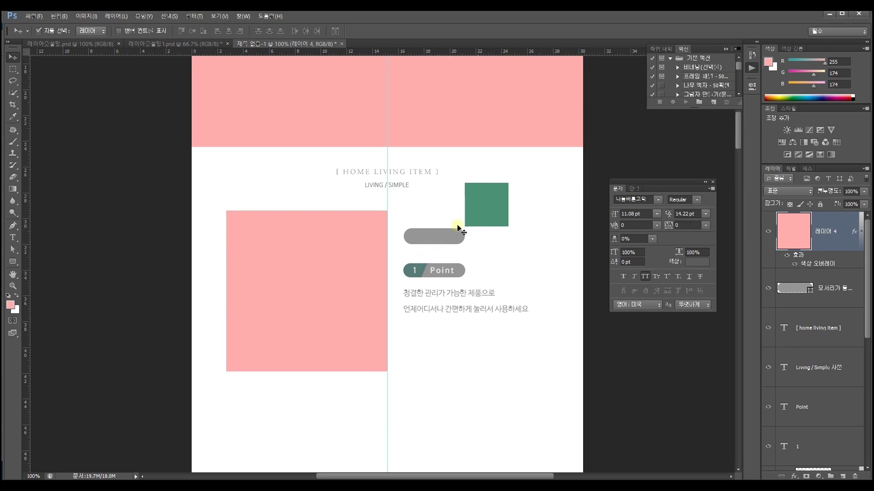
{"action": "left_click_drag", "start_coordinate": [497, 210], "coordinate": [426, 243]}
{"action": "left_click_drag", "start_coordinate": [427, 243], "coordinate": [426, 244]}
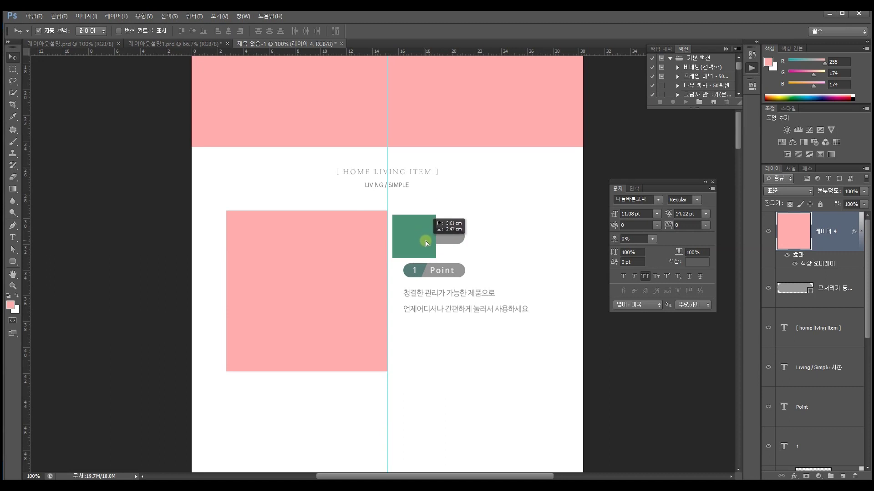
{"action": "left_click_drag", "start_coordinate": [425, 241], "coordinate": [425, 240]}
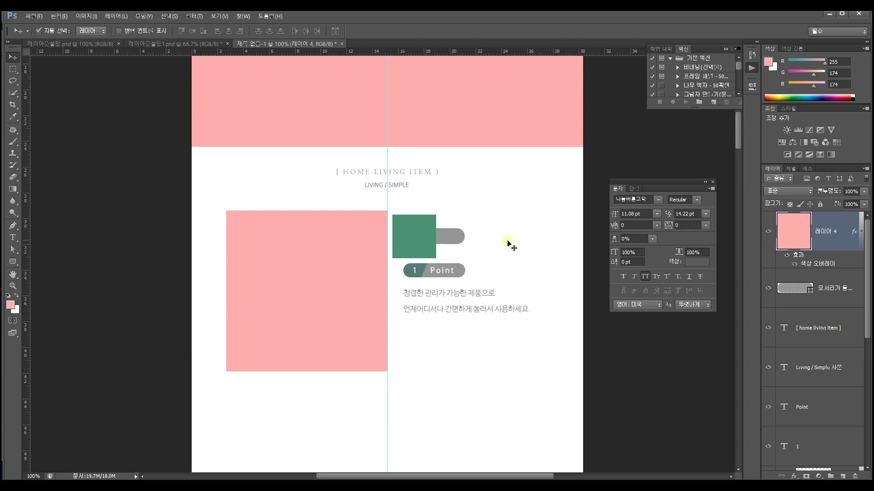
- Clip the green square's layer to the grey rounded rectangle layer with a clipping mask
{"action": "left_click", "coordinate": [839, 297]}
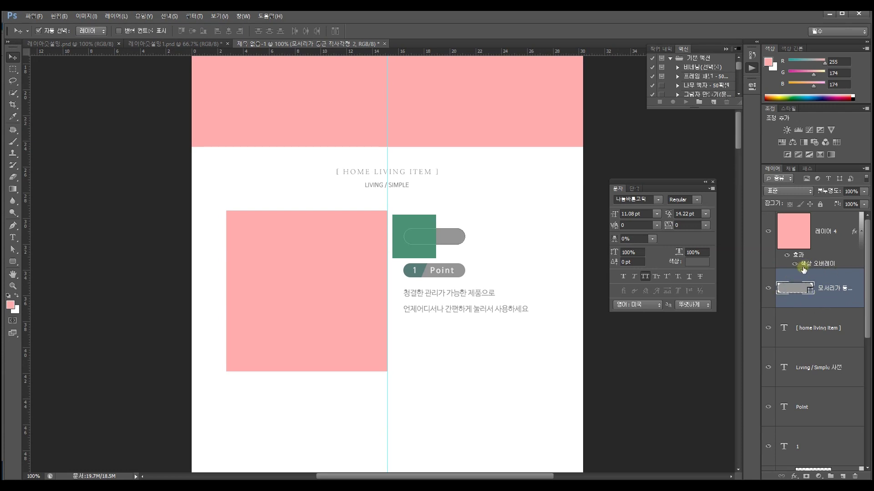
{"action": "left_click", "coordinate": [830, 240]}
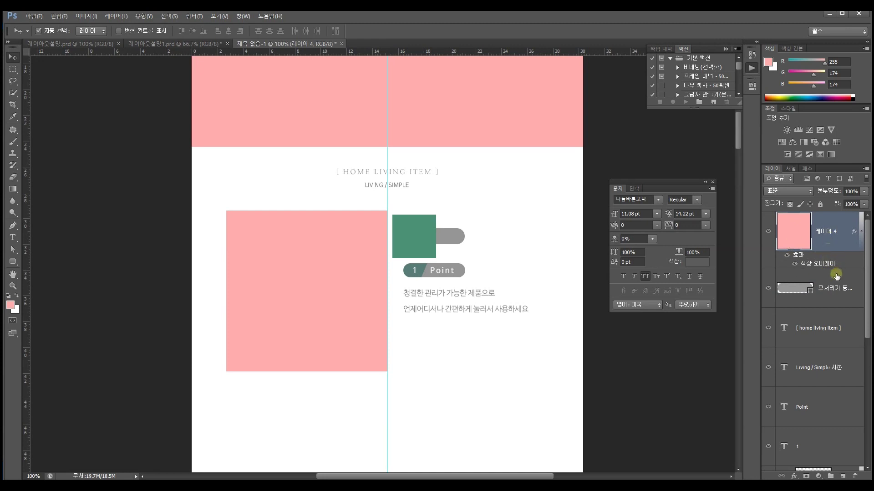
{"action": "left_click_drag", "start_coordinate": [839, 273], "coordinate": [821, 266]}
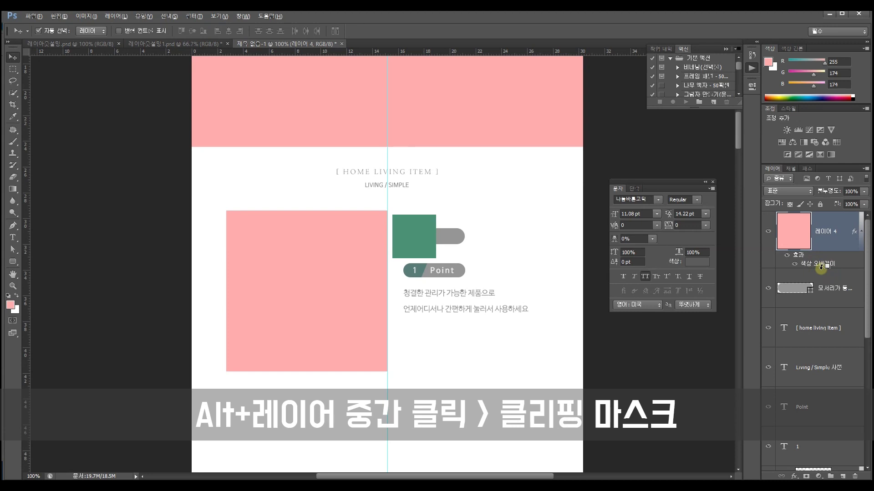
{"action": "left_click", "coordinate": [822, 268], "text": "alt"}
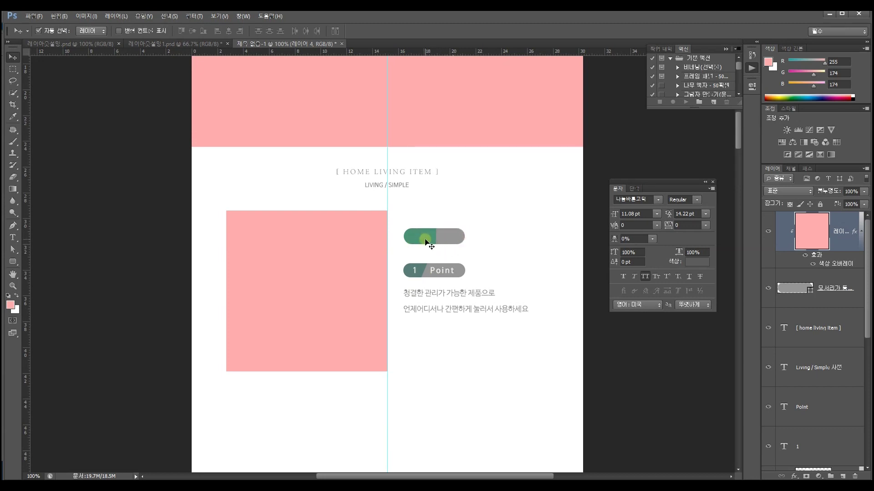
- Rotate the clipped green square by 33.74° and shift it so the pill's left part has a diagonal edge
{"action": "mouse_move", "coordinate": [424, 243]}
{"action": "left_mouse_down"}
{"action": "mouse_move", "coordinate": [452, 249]}
{"action": "mouse_move", "coordinate": [423, 230]}
{"action": "mouse_move", "coordinate": [434, 269]}
{"action": "mouse_move", "coordinate": [451, 216]}
{"action": "mouse_move", "coordinate": [396, 224]}
{"action": "mouse_move", "coordinate": [454, 256]}
{"action": "mouse_move", "coordinate": [424, 215]}
{"action": "mouse_move", "coordinate": [426, 227]}
{"action": "mouse_move", "coordinate": [401, 248]}
{"action": "mouse_move", "coordinate": [412, 234]}
{"action": "mouse_move", "coordinate": [416, 241]}
{"action": "left_mouse_up"}
{"action": "key", "text": "ctrl+t"}
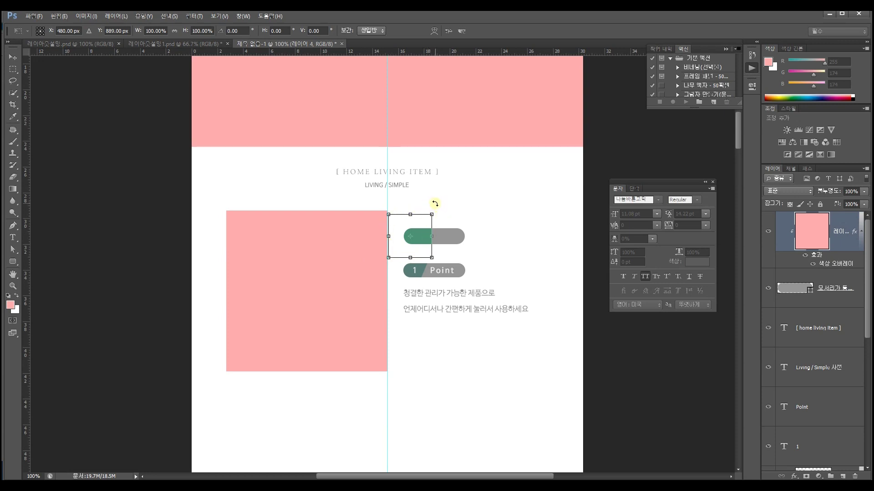
{"action": "left_click_drag", "start_coordinate": [435, 203], "coordinate": [427, 230]}
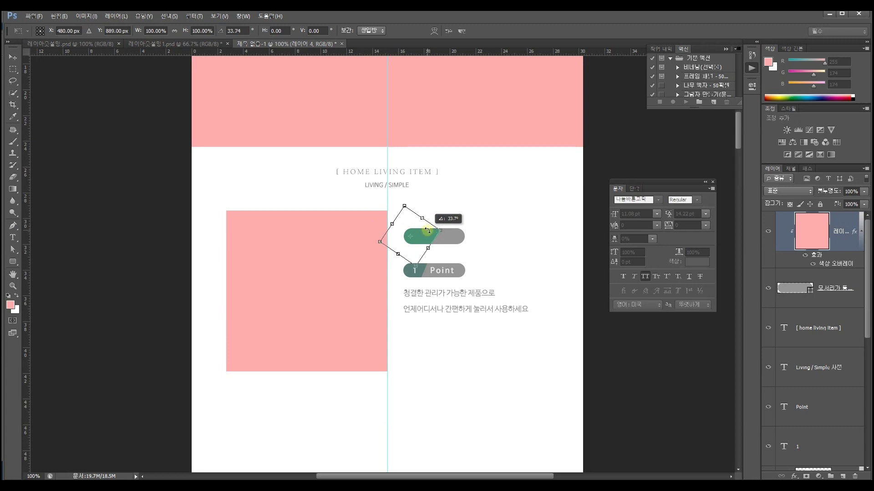
{"action": "left_click_drag", "start_coordinate": [427, 230], "coordinate": [423, 232]}
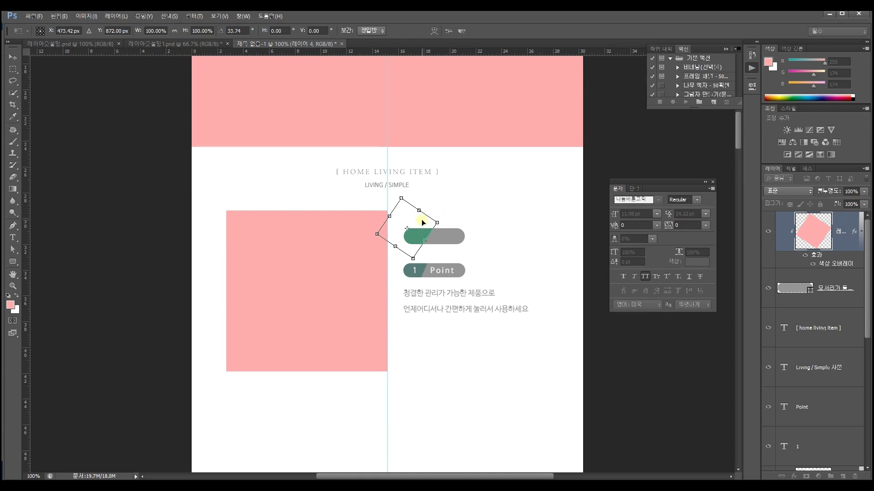
{"action": "key", "text": "Return"}
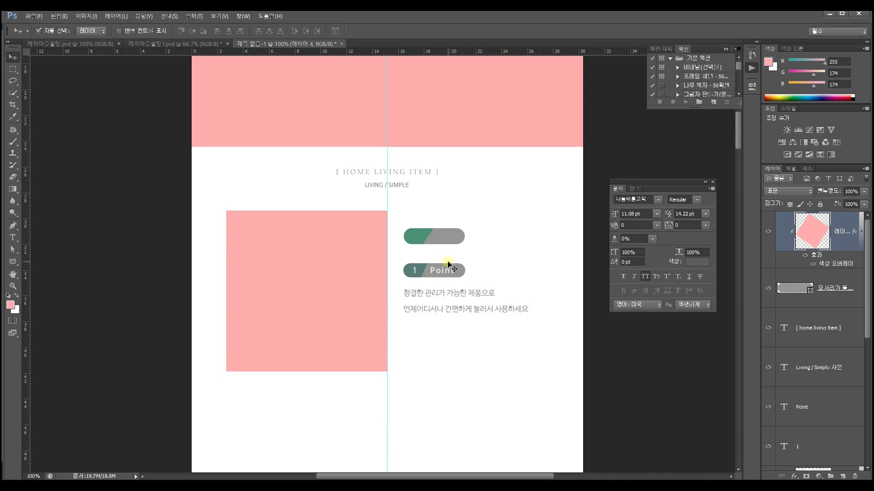
- Move the 1 and Point texts from the old badge onto the new pill, bring them to the front and centre them vertically
{"action": "left_click", "coordinate": [414, 269]}
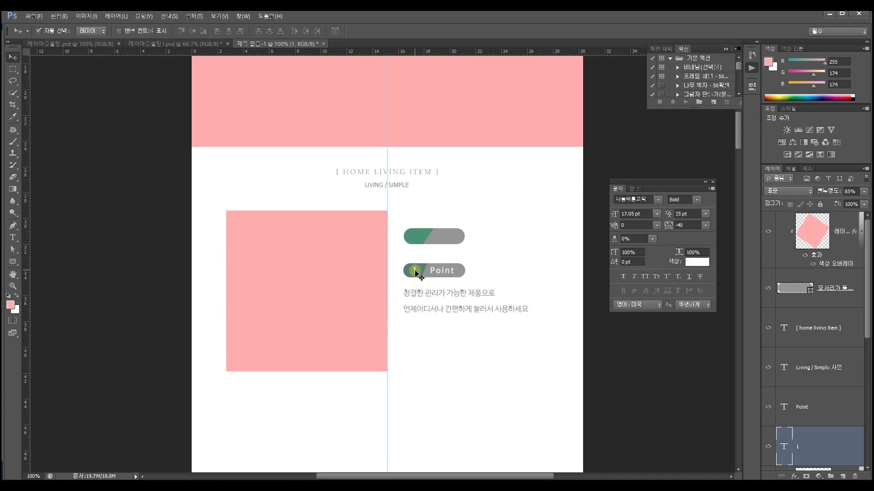
{"action": "left_click", "coordinate": [440, 271]}
{"action": "left_click", "coordinate": [442, 272], "text": "shift"}
{"action": "left_click_drag", "start_coordinate": [442, 272], "coordinate": [445, 242]}
{"action": "key", "text": "ctrl+shift+bracketright"}
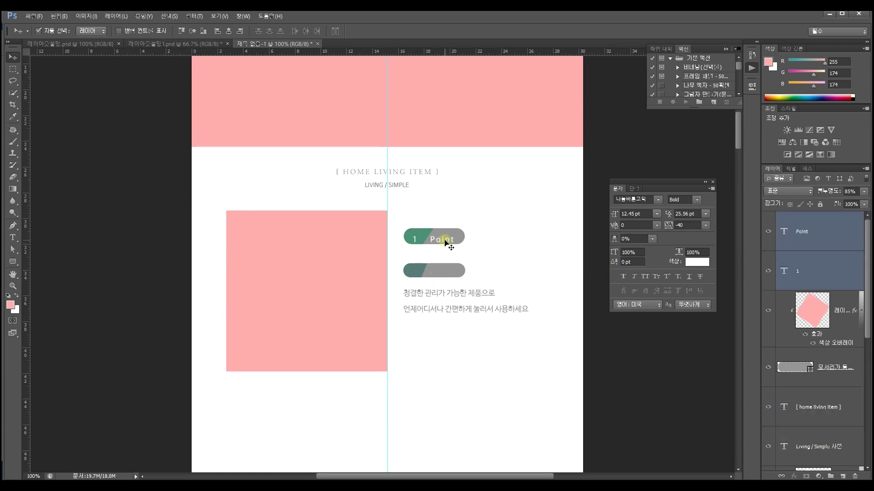
{"action": "key", "text": "Up"}
{"action": "key", "text": "Up"}
{"action": "key", "text": "Up"}
{"action": "key", "text": "Up"}
{"action": "key", "text": "Up"}
{"action": "key", "text": "Up"}
{"action": "left_click", "coordinate": [498, 236]}
- Nudge the Point text slightly right within the pill and shift the diagonal green part slightly left
{"action": "left_click", "coordinate": [453, 237]}
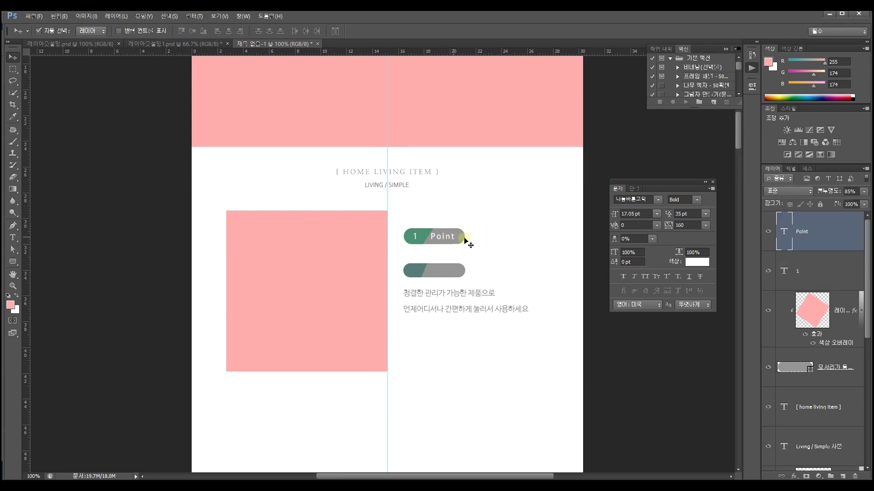
{"action": "key", "text": "Right"}
{"action": "key", "text": "Right"}
{"action": "key", "text": "Right"}
{"action": "key", "text": "Right"}
{"action": "key", "text": "Right"}
{"action": "key", "text": "Right"}
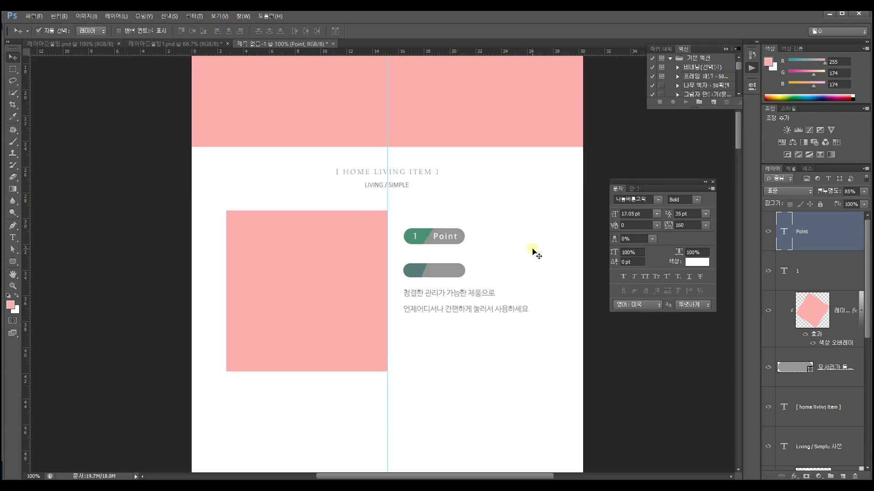
{"action": "left_click", "coordinate": [421, 234]}
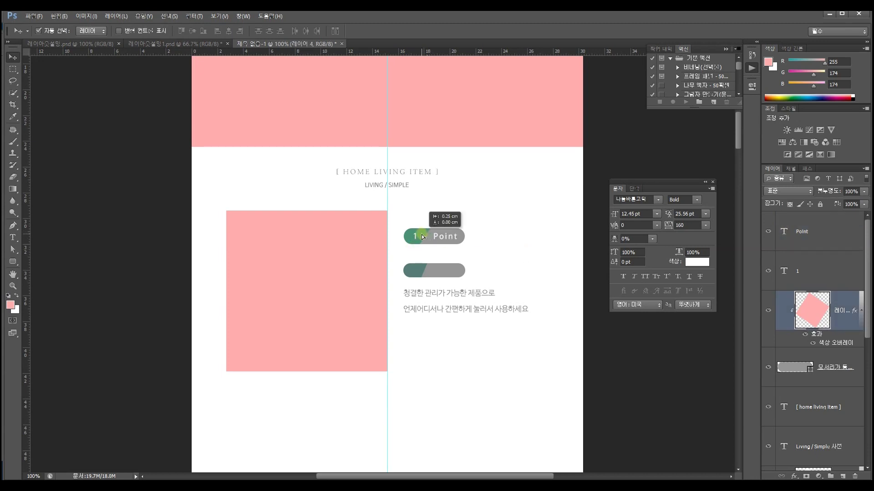
{"action": "left_click_drag", "start_coordinate": [448, 236], "coordinate": [446, 236]}
- Delete the old badge's background and move the complete new badge down into its place above the description text
{"action": "left_click_drag", "start_coordinate": [476, 279], "coordinate": [410, 269]}
{"action": "left_click_drag", "start_coordinate": [493, 254], "coordinate": [447, 273]}
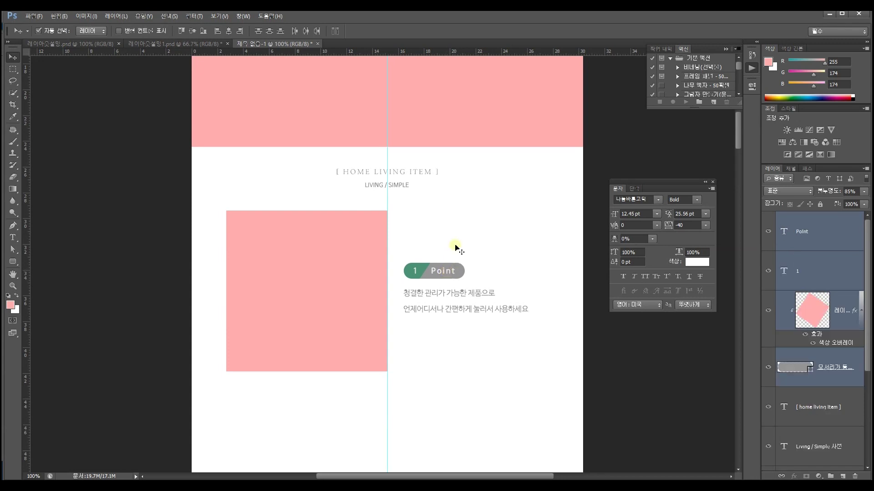
{"action": "left_click", "coordinate": [452, 241]}
{"action": "left_click", "coordinate": [479, 297]}
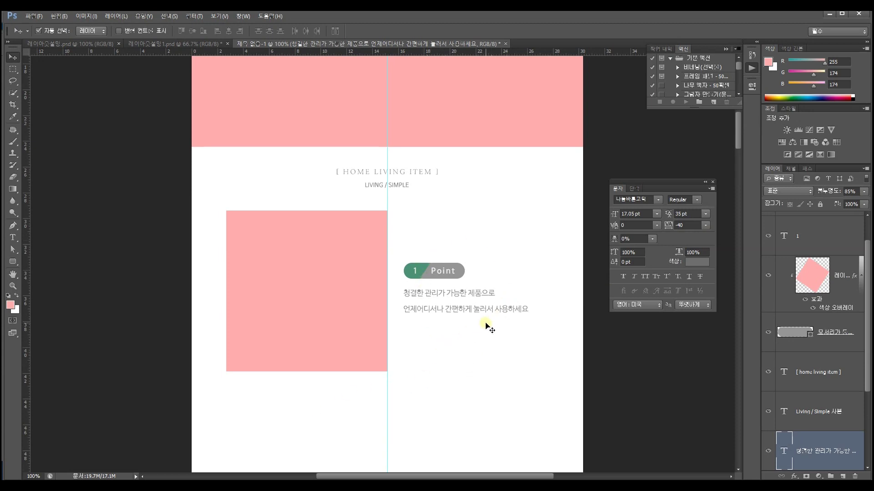
{"action": "left_click", "coordinate": [528, 332]}
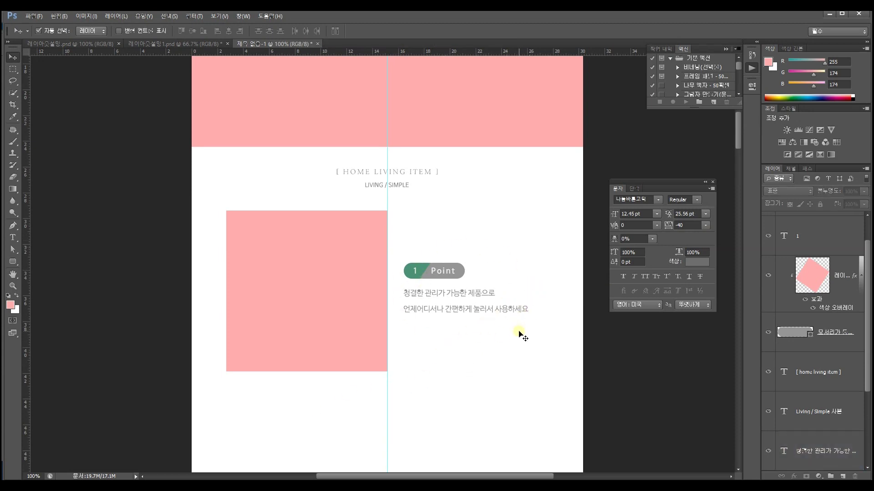
- Duplicate the pink image block diagonally below the original, with its left edge on the centre guide
{"action": "scroll", "coordinate": [513, 335], "scroll_direction": "down", "scroll_amount": 3}
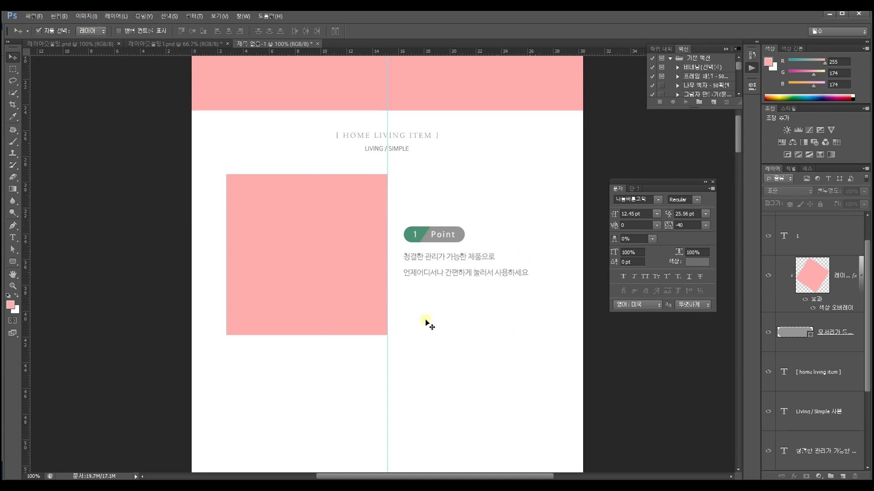
{"action": "left_click_drag", "start_coordinate": [528, 258], "coordinate": [534, 163]}
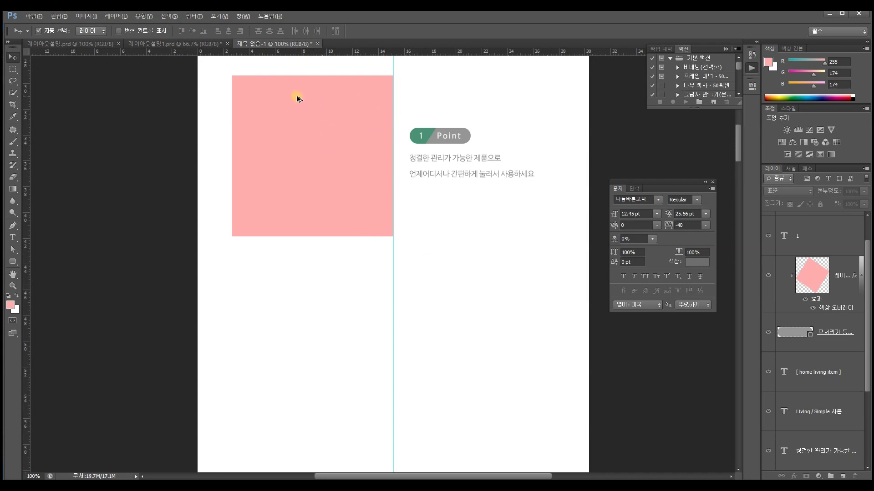
{"action": "left_click_drag", "start_coordinate": [297, 97], "coordinate": [459, 256]}
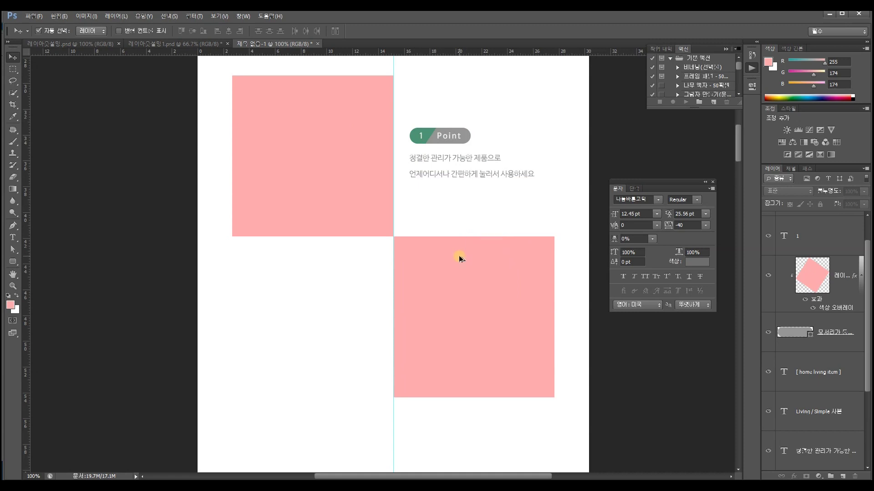
{"action": "key", "text": "Left"}
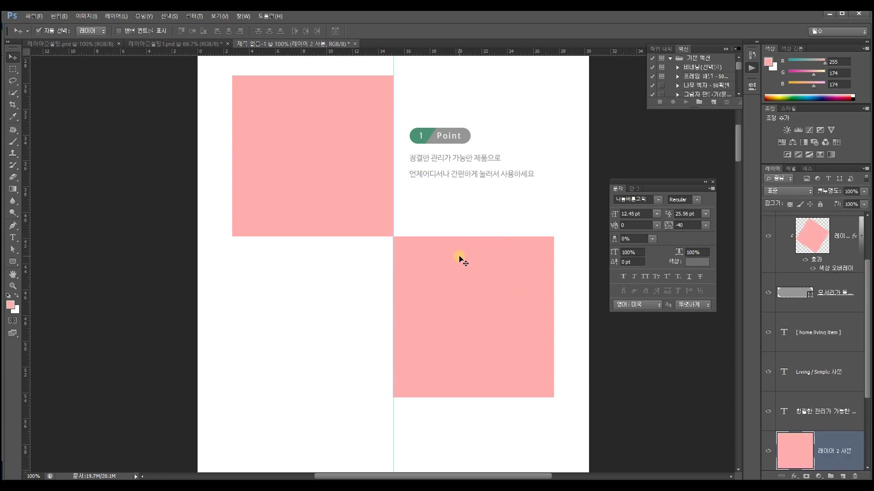
{"action": "key", "text": "Right"}
{"action": "key", "text": "Right"}
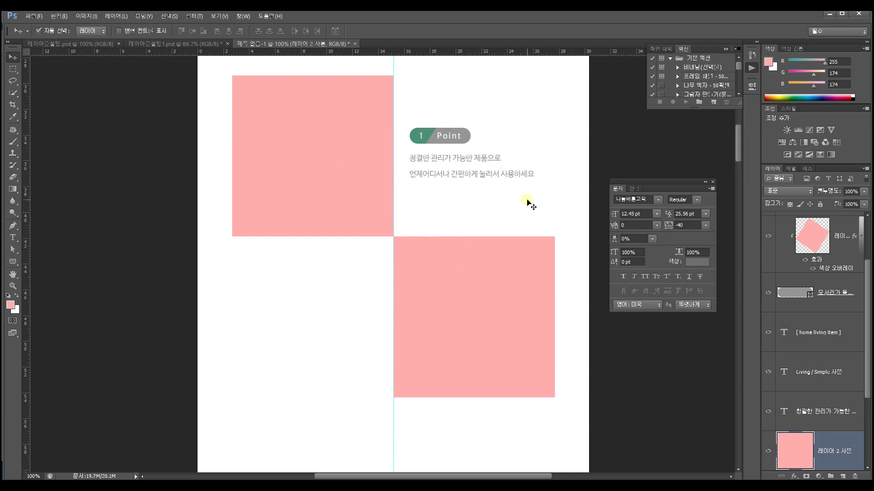
- Duplicate the Point badge and its two-line description into the empty area beside the second pink image block
{"action": "left_click_drag", "start_coordinate": [550, 199], "coordinate": [498, 157]}
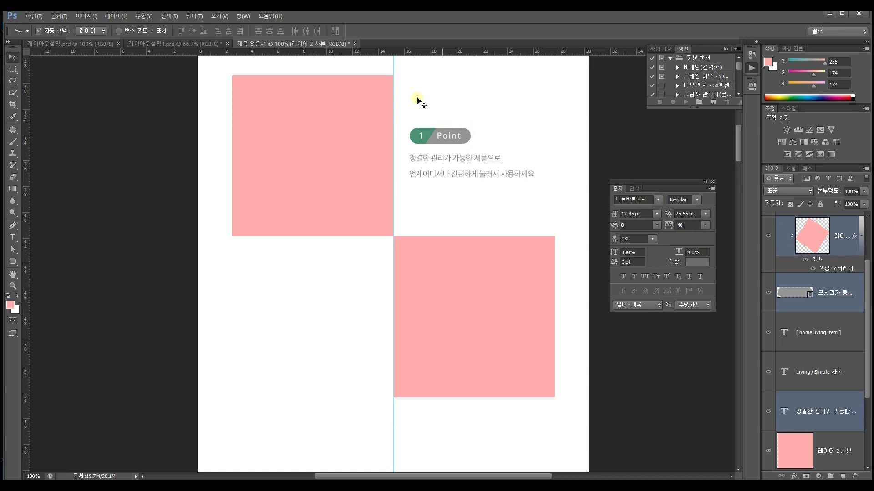
{"action": "left_click_drag", "start_coordinate": [535, 204], "coordinate": [409, 101]}
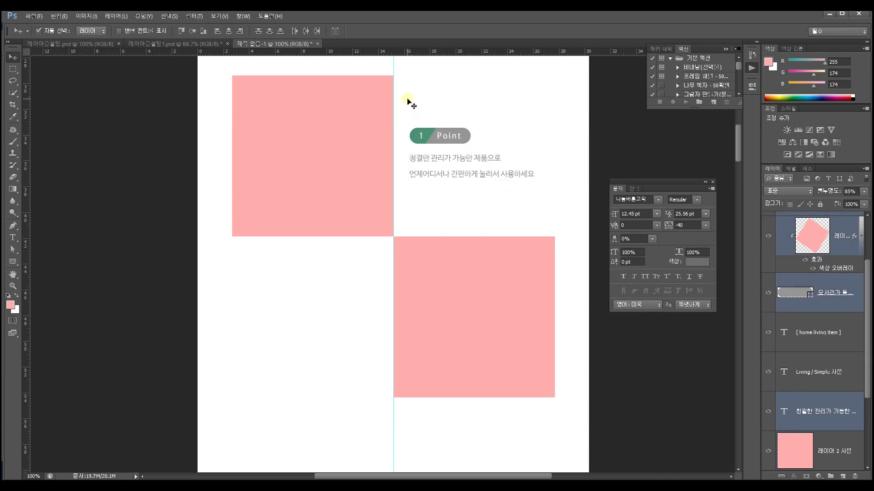
{"action": "left_click", "coordinate": [790, 169]}
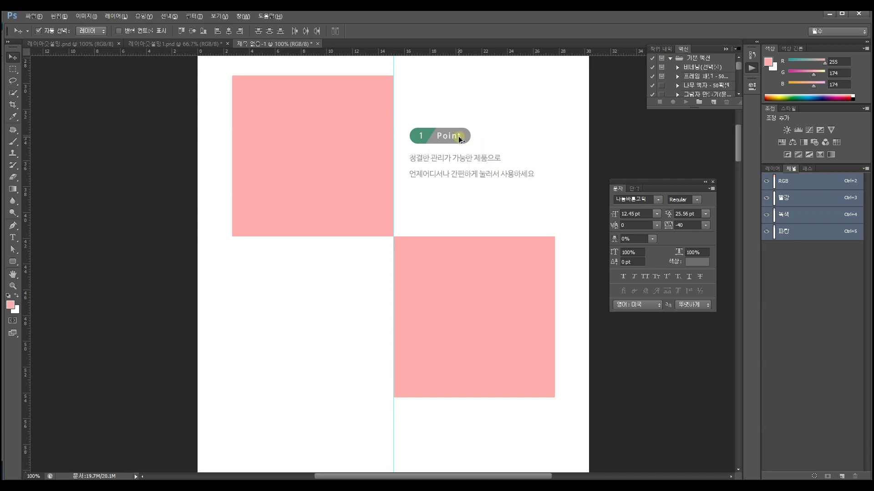
{"action": "left_click_drag", "start_coordinate": [458, 135], "coordinate": [315, 301]}
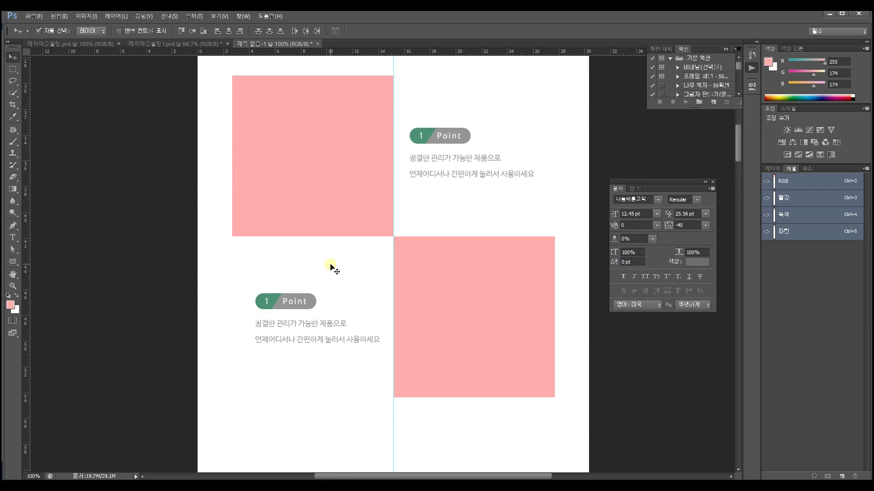
- Right-align the copied two-line description text beside the second image block
{"action": "left_click", "coordinate": [267, 326]}
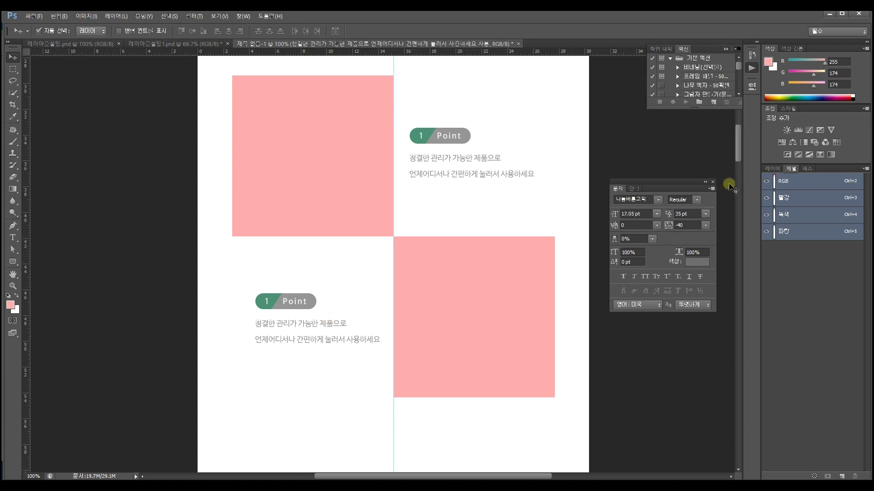
{"action": "left_click", "coordinate": [772, 169]}
{"action": "left_click", "coordinate": [368, 300]}
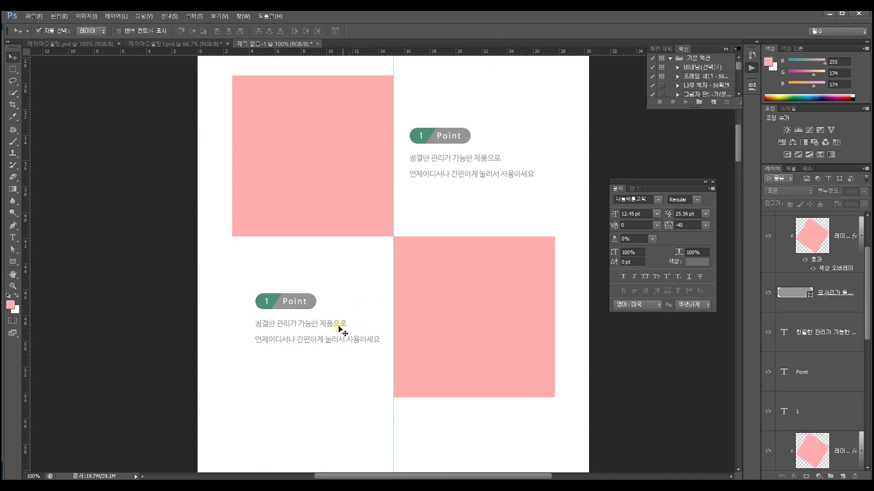
{"action": "left_click", "coordinate": [337, 326]}
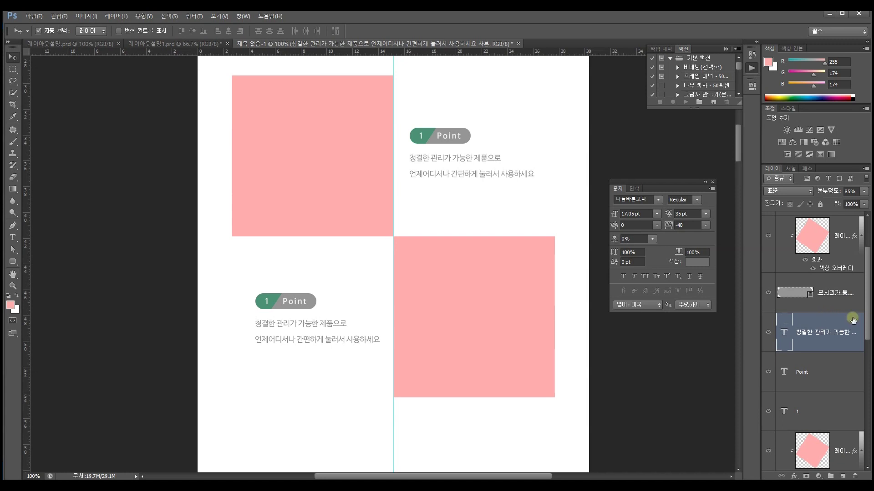
{"action": "double_click", "coordinate": [785, 331]}
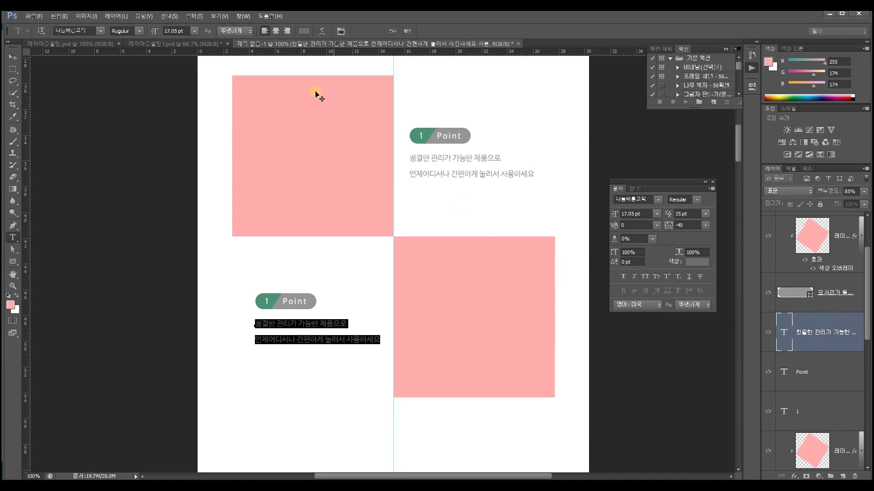
{"action": "left_click", "coordinate": [277, 30]}
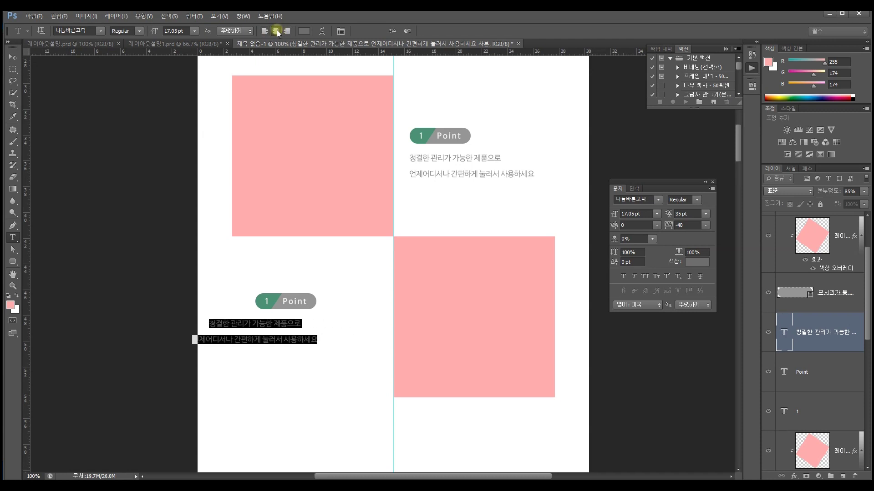
{"action": "left_click", "coordinate": [286, 31]}
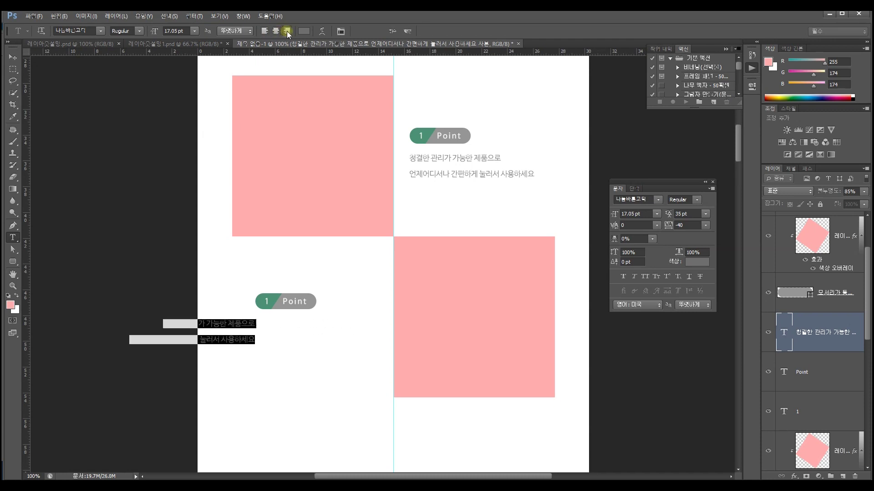
{"action": "left_click", "coordinate": [408, 31]}
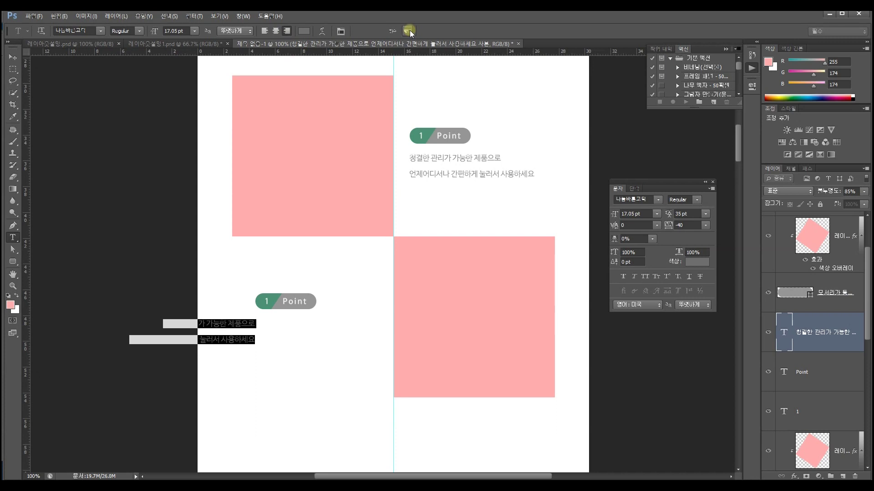
{"action": "key", "text": "v"}
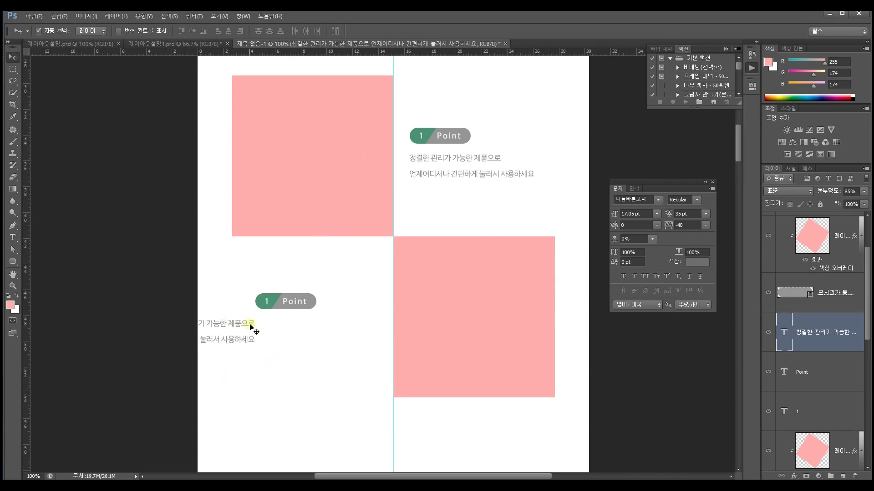
- Move the copied description and badge close to the centre guide, lining up their right edges beside the second image block
{"action": "left_click_drag", "start_coordinate": [236, 327], "coordinate": [268, 342]}
{"action": "left_click_drag", "start_coordinate": [330, 349], "coordinate": [230, 283]}
{"action": "left_click_drag", "start_coordinate": [297, 309], "coordinate": [360, 311]}
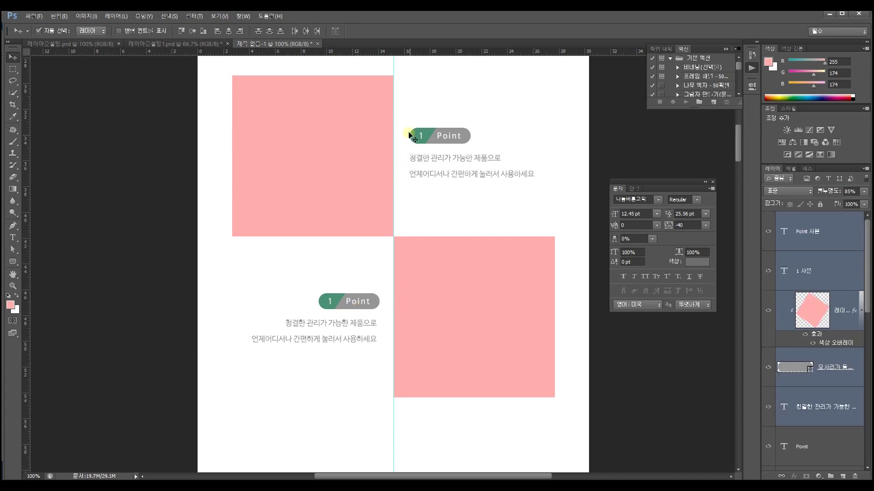
{"action": "left_click_drag", "start_coordinate": [348, 380], "coordinate": [353, 304]}
{"action": "left_click", "coordinate": [466, 219]}
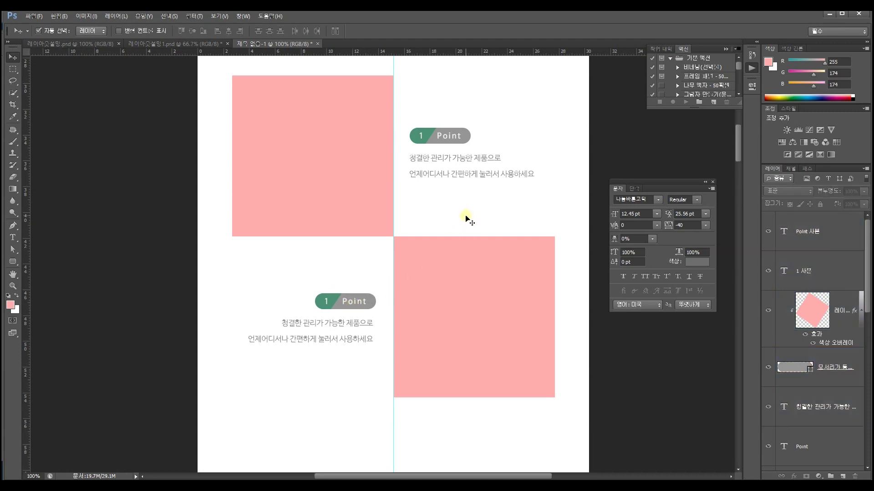
- Change the number in the second image block's Point badge to 2
{"action": "left_click", "coordinate": [330, 300]}
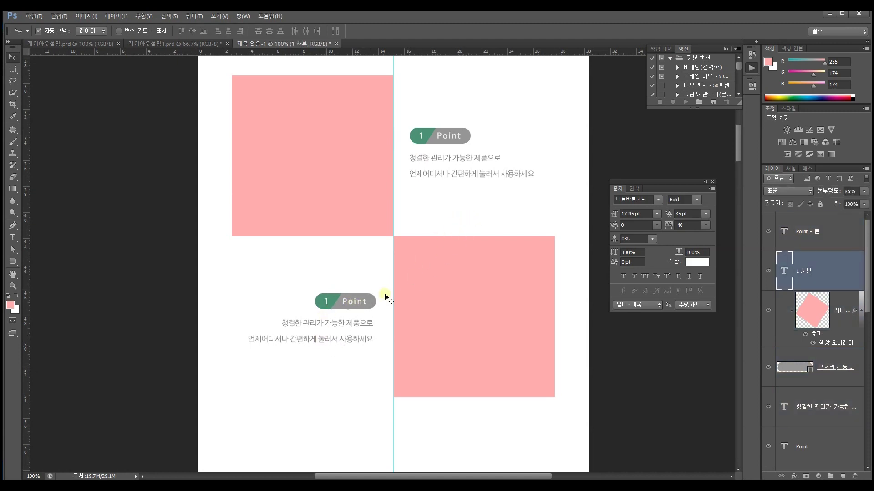
{"action": "double_click", "coordinate": [783, 260]}
{"action": "type", "text": "2"}
{"action": "key", "text": "ctrl+Return"}
{"action": "key", "text": "v"}
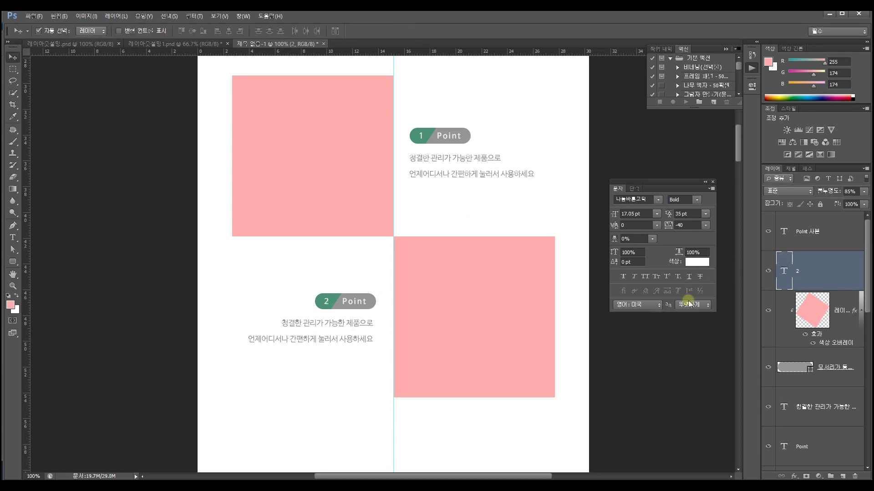
- Duplicate both image blocks with their Point badges and descriptions directly below the originals, continuing the alternating pattern
{"action": "left_click", "coordinate": [355, 338]}
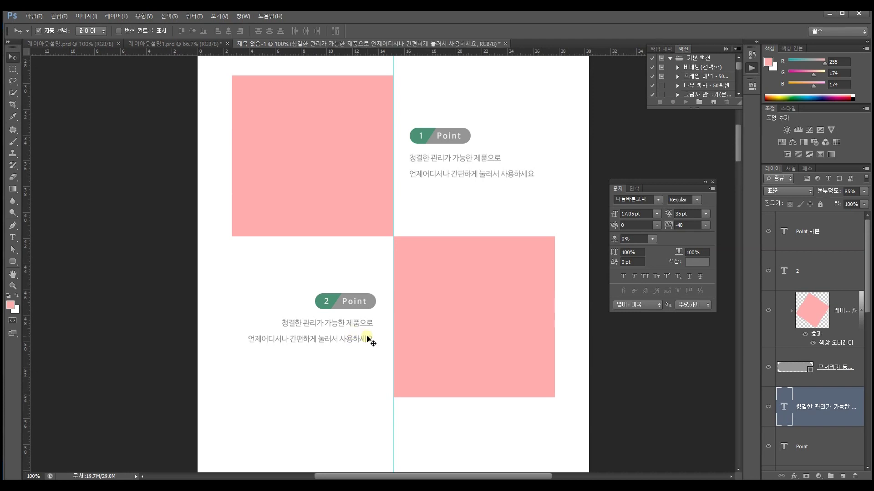
{"action": "left_click_drag", "start_coordinate": [412, 344], "coordinate": [413, 308]}
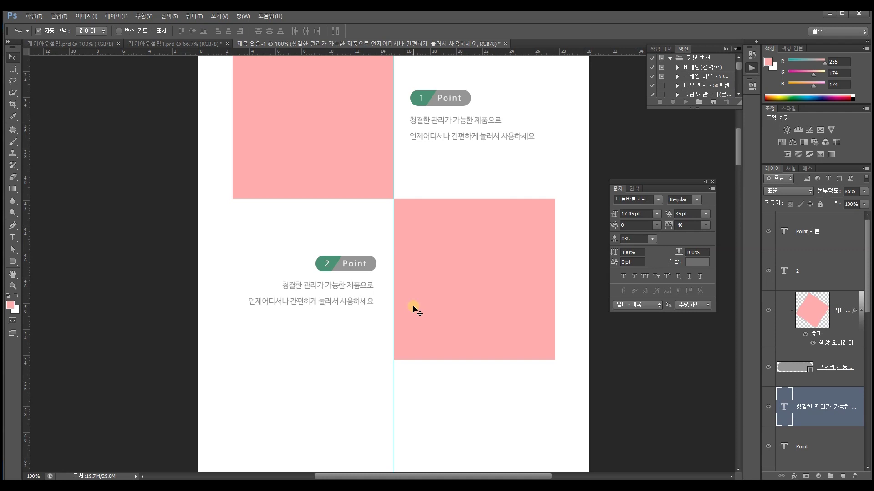
{"action": "mouse_move", "coordinate": [435, 290]}
{"action": "left_mouse_down"}
{"action": "mouse_move", "coordinate": [433, 259]}
{"action": "mouse_move", "coordinate": [430, 297]}
{"action": "left_mouse_up"}
{"action": "key", "text": "ctrl+minus"}
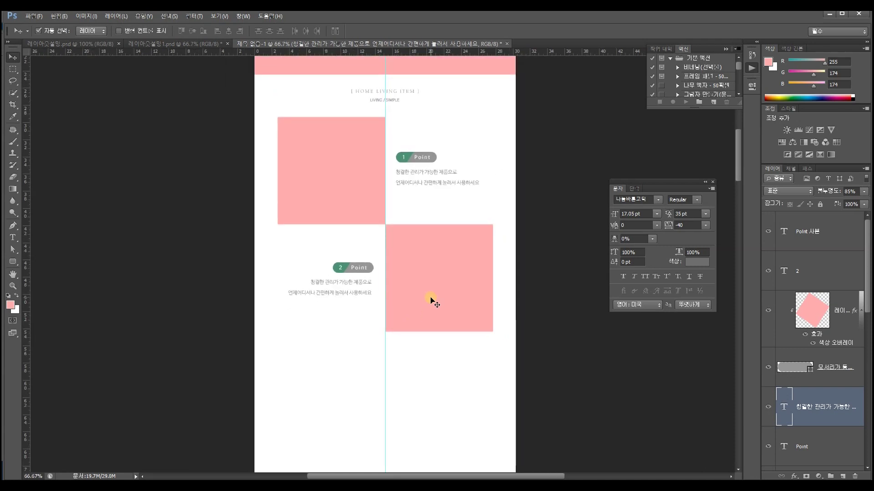
{"action": "left_click_drag", "start_coordinate": [536, 355], "coordinate": [277, 130]}
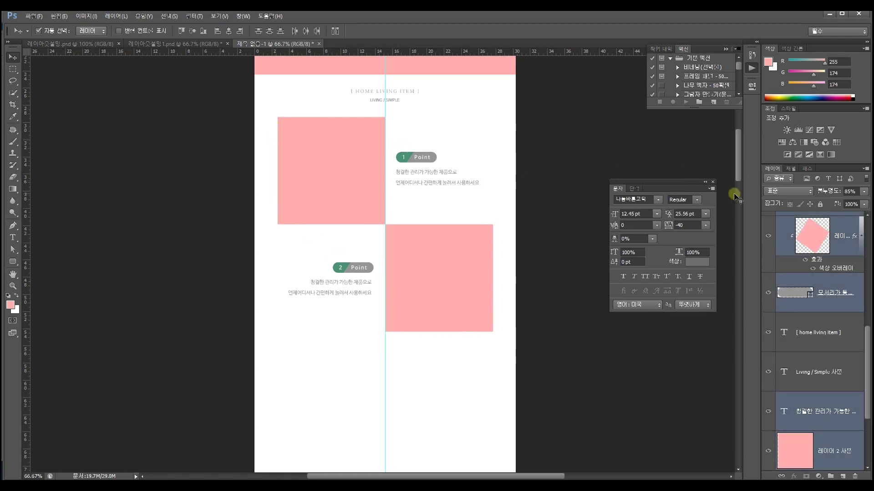
{"action": "left_click", "coordinate": [790, 168]}
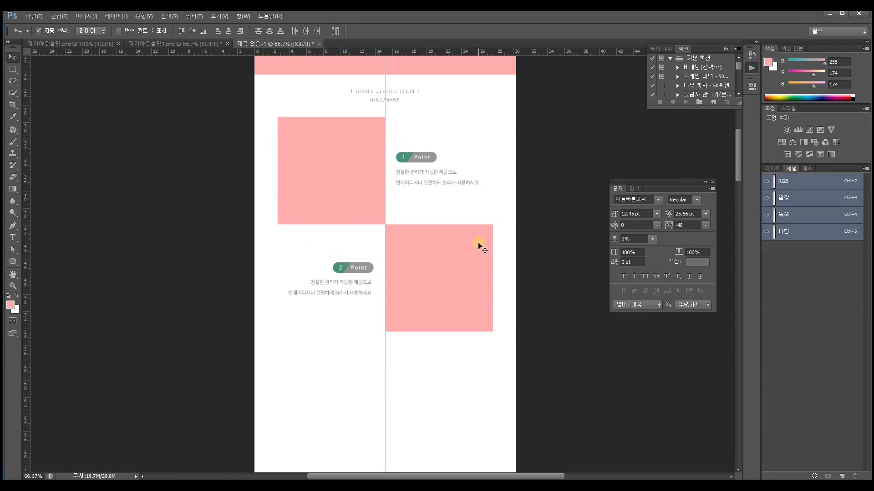
{"action": "left_click_drag", "start_coordinate": [476, 233], "coordinate": [481, 407]}
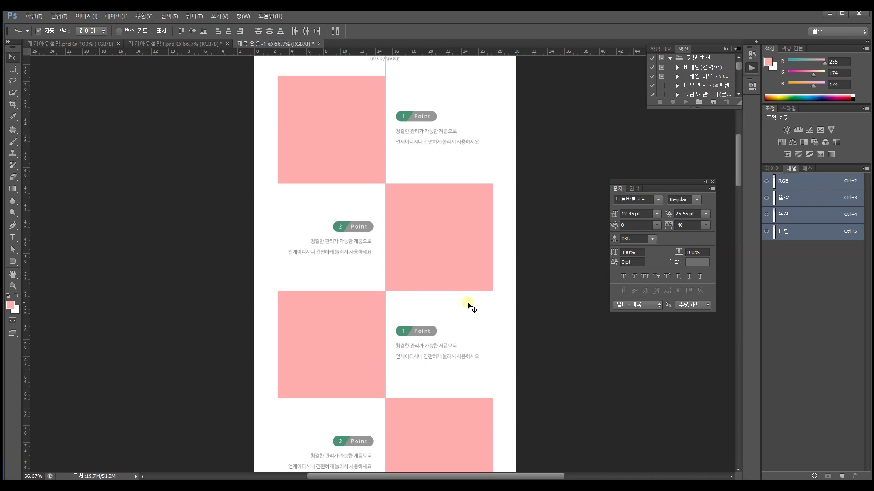
- Change the number in the third row's Point badge to 3
{"action": "mouse_move", "coordinate": [478, 318]}
{"action": "left_mouse_down"}
{"action": "mouse_move", "coordinate": [494, 271]}
{"action": "mouse_move", "coordinate": [494, 323]}
{"action": "left_mouse_up"}
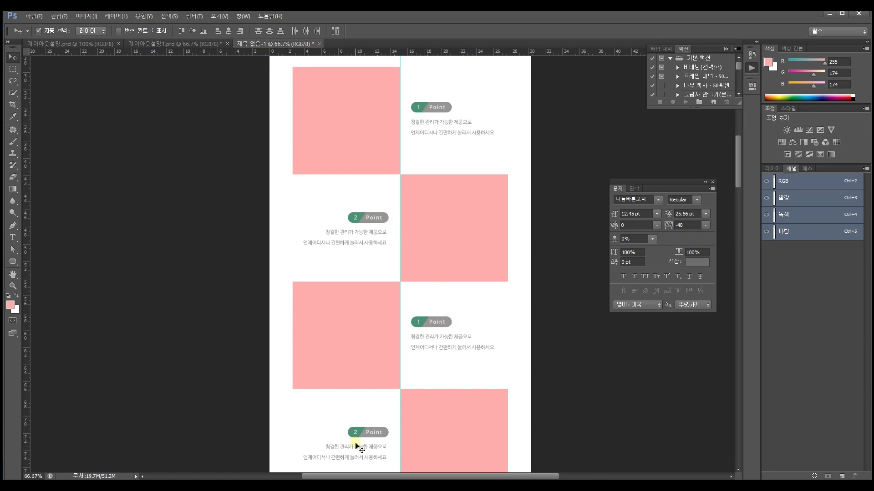
{"action": "left_click_drag", "start_coordinate": [420, 405], "coordinate": [449, 336]}
{"action": "key", "text": "ctrl+plus"}
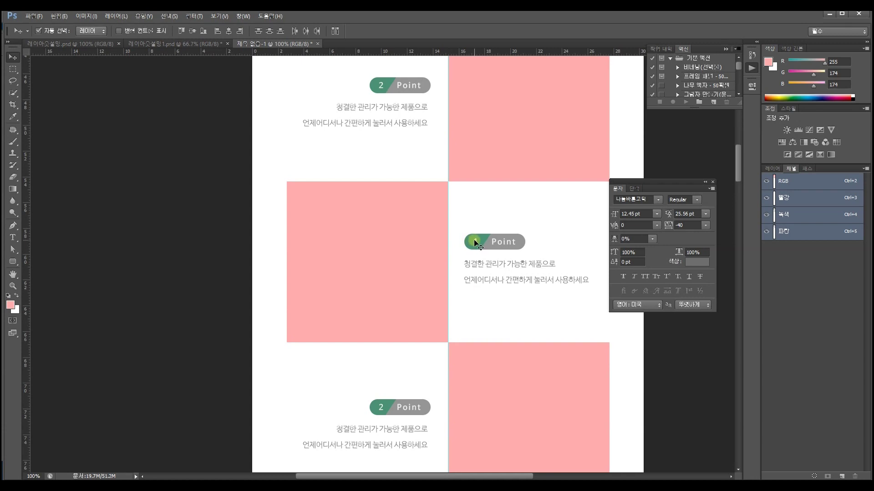
{"action": "left_click", "coordinate": [772, 168]}
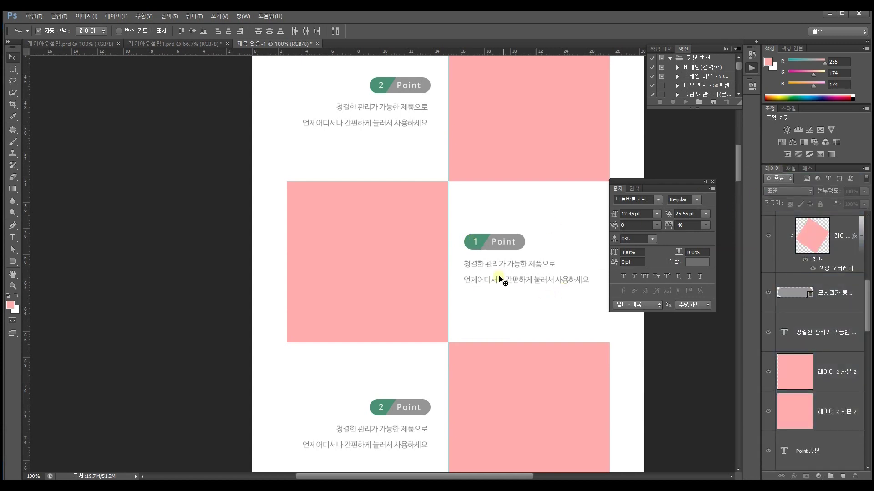
{"action": "key", "text": "ctrl+j"}
{"action": "type", "text": "t"}
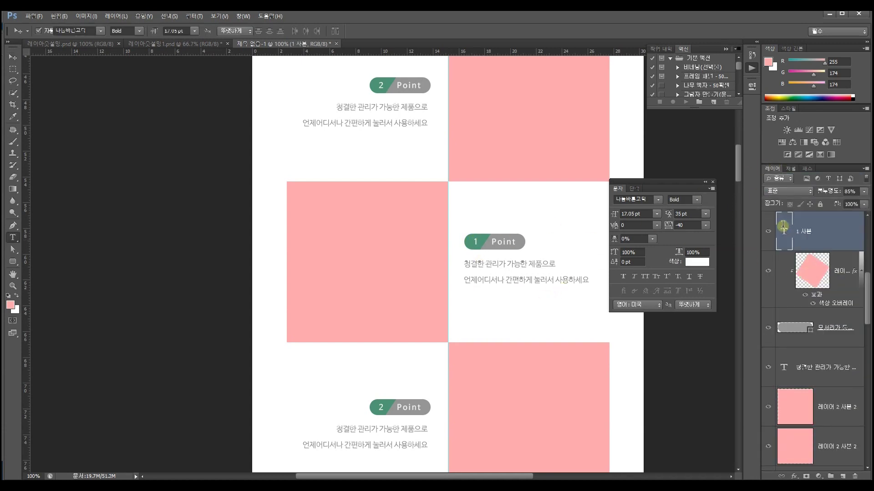
{"action": "type", "text": "3"}
{"action": "key", "text": "ctrl+Return"}
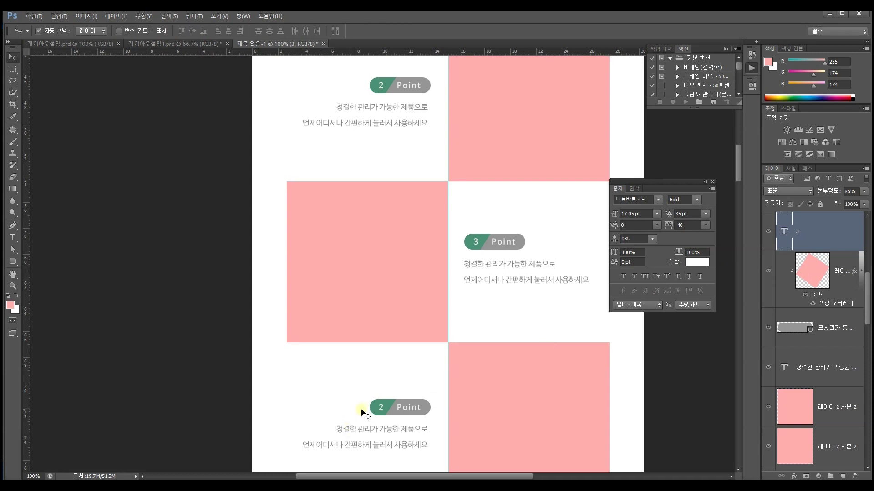
- Change the number in the fourth row's Point badge to 4 and deselect the layer
{"action": "left_click", "coordinate": [380, 412]}
{"action": "key", "text": "ctrl+j"}
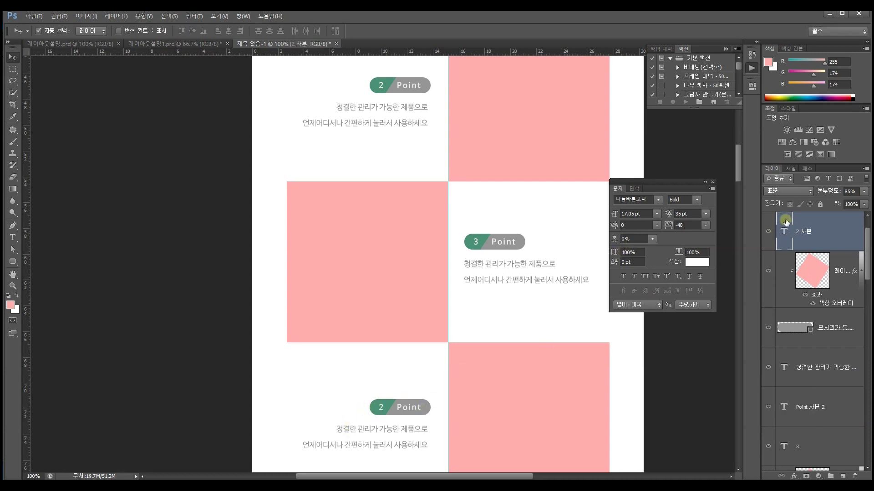
{"action": "type", "text": "t4"}
{"action": "key", "text": "ctrl+Return"}
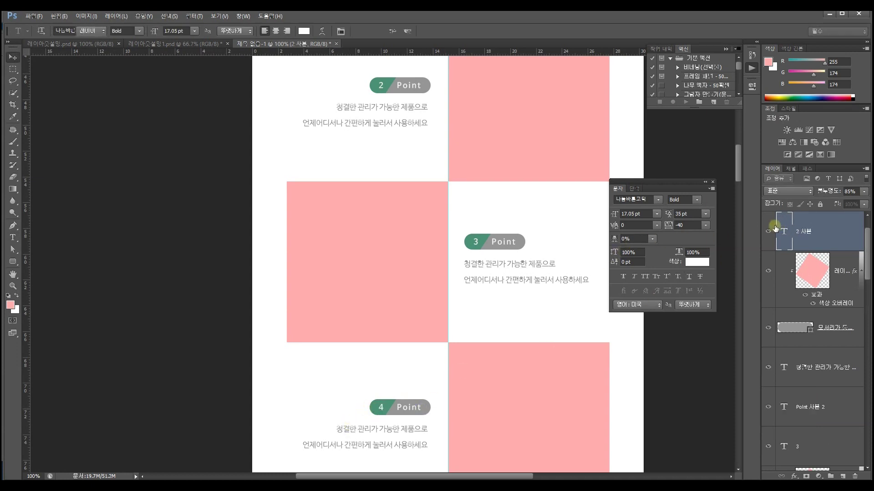
{"action": "left_click", "coordinate": [513, 337]}
- Review the layout from the header image and title down through the four alternating Point rows
{"action": "left_click_drag", "start_coordinate": [513, 337], "coordinate": [449, 322]}
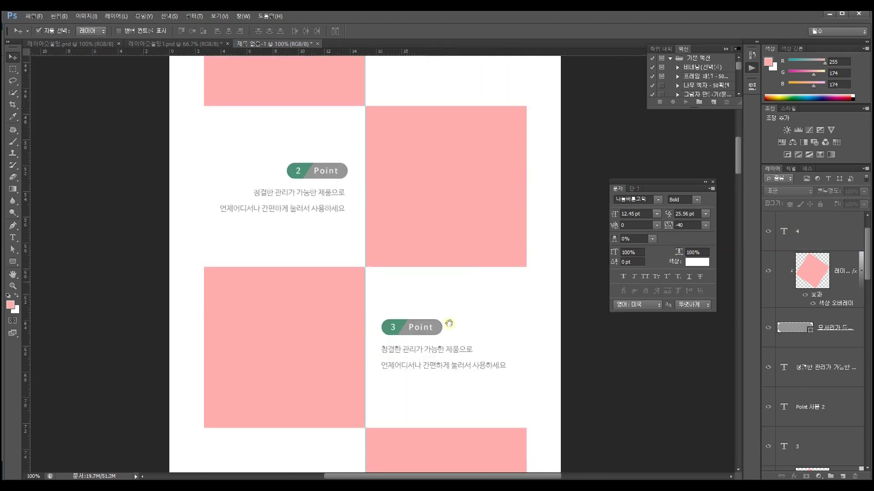
{"action": "scroll", "coordinate": [448, 228], "scroll_direction": "up", "scroll_amount": 3}
{"action": "left_click_drag", "start_coordinate": [447, 228], "coordinate": [447, 324]}
{"action": "scroll", "coordinate": [448, 288], "scroll_direction": "up", "scroll_amount": 3}
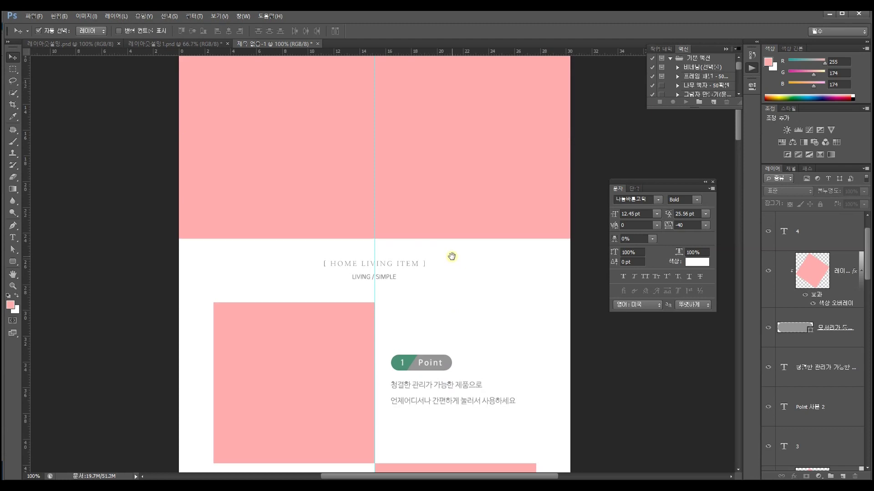
{"action": "left_click_drag", "start_coordinate": [452, 254], "coordinate": [452, 344]}
{"action": "left_click_drag", "start_coordinate": [474, 414], "coordinate": [482, 241]}
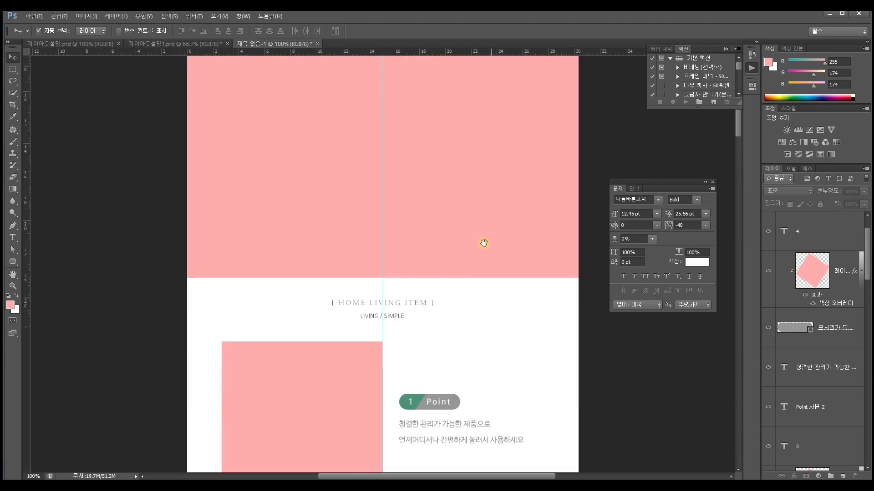
{"action": "left_click_drag", "start_coordinate": [488, 385], "coordinate": [488, 254]}
{"action": "scroll", "coordinate": [476, 321], "scroll_direction": "up", "scroll_amount": 3}
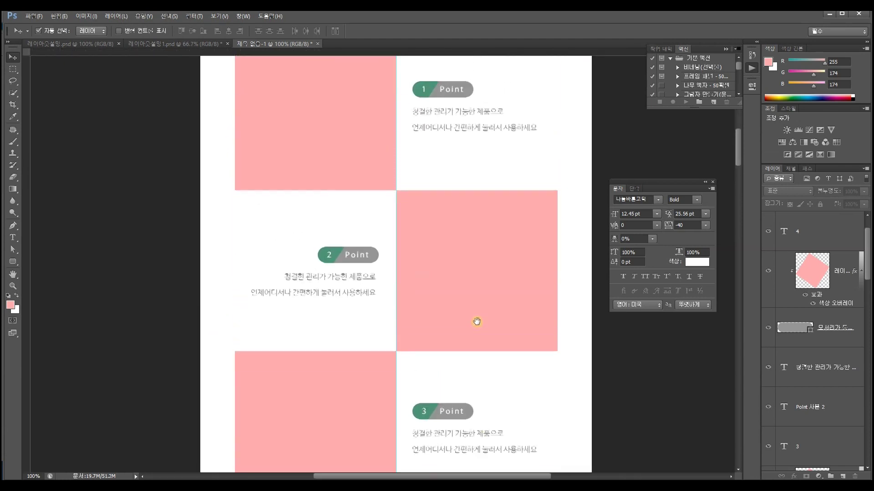
{"action": "left_click_drag", "start_coordinate": [475, 322], "coordinate": [470, 378]}
{"action": "key", "text": "ctrl+r"}
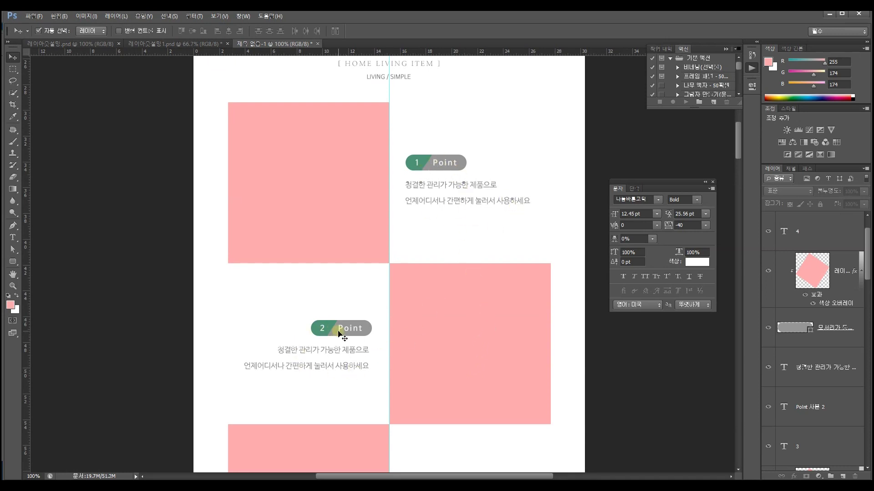
{"action": "scroll", "coordinate": [470, 242], "scroll_direction": "down", "scroll_amount": 10}
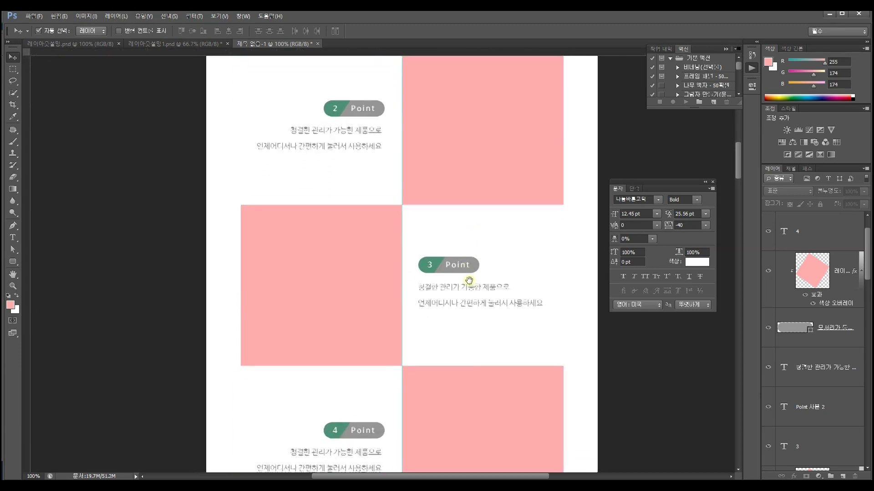